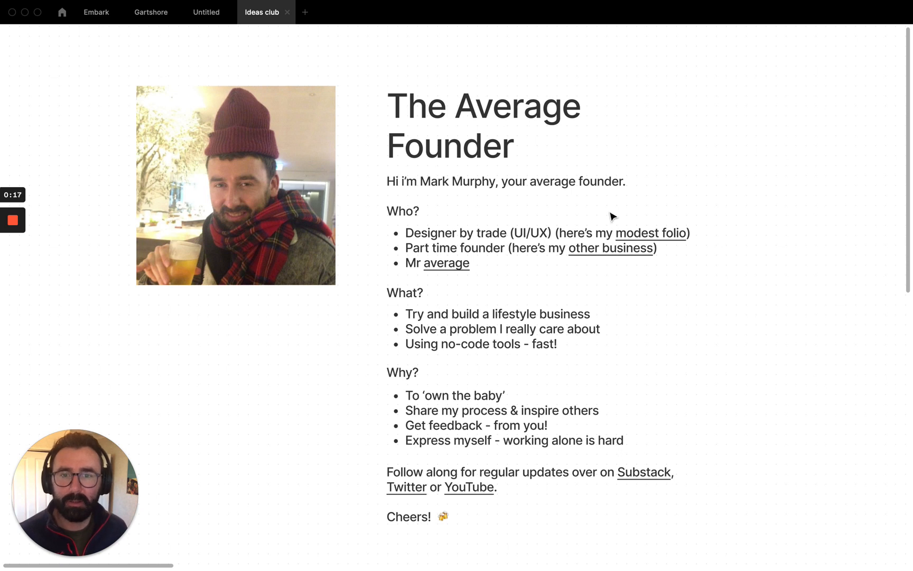
Survey the whole board, from the founder introduction across the idea white board and the lean canvas section.
scroll(695, 226, right, 2)
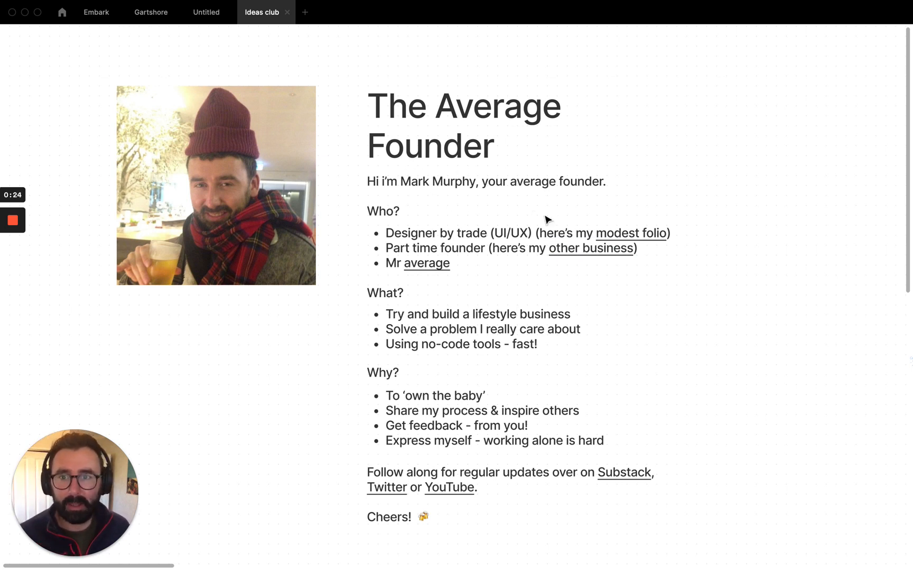
scroll(536, 211, down, 3)
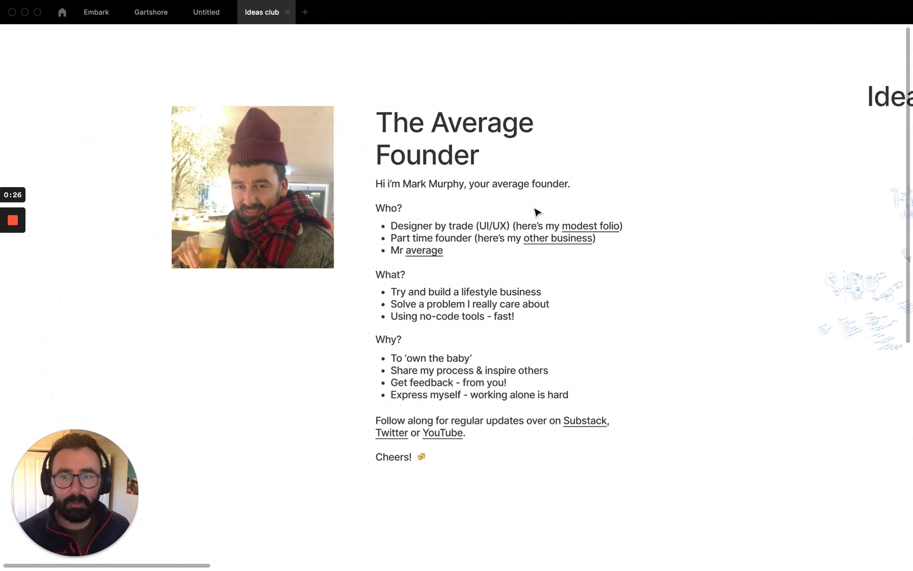
scroll(536, 212, right, 3)
scroll(535, 211, down, 5)
scroll(536, 211, down, 2)
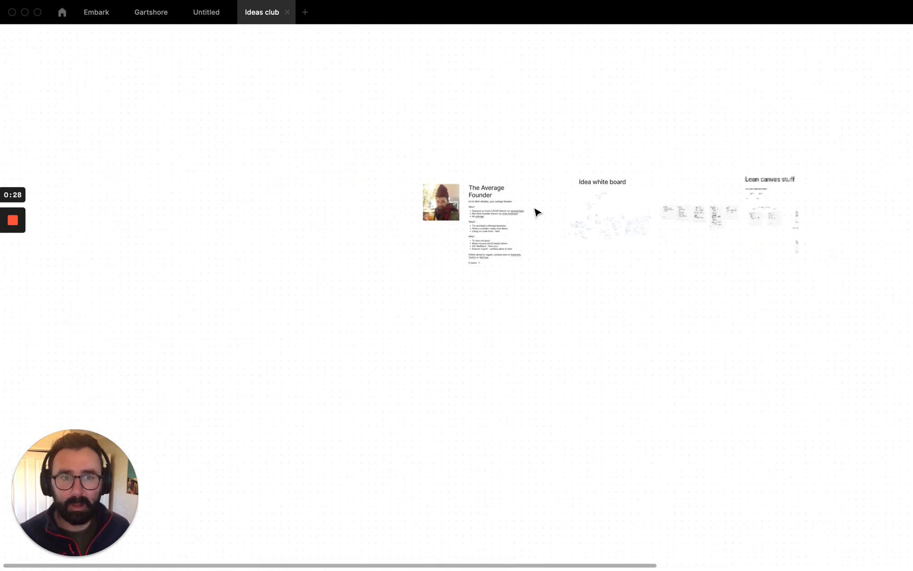
scroll(535, 211, right, 8)
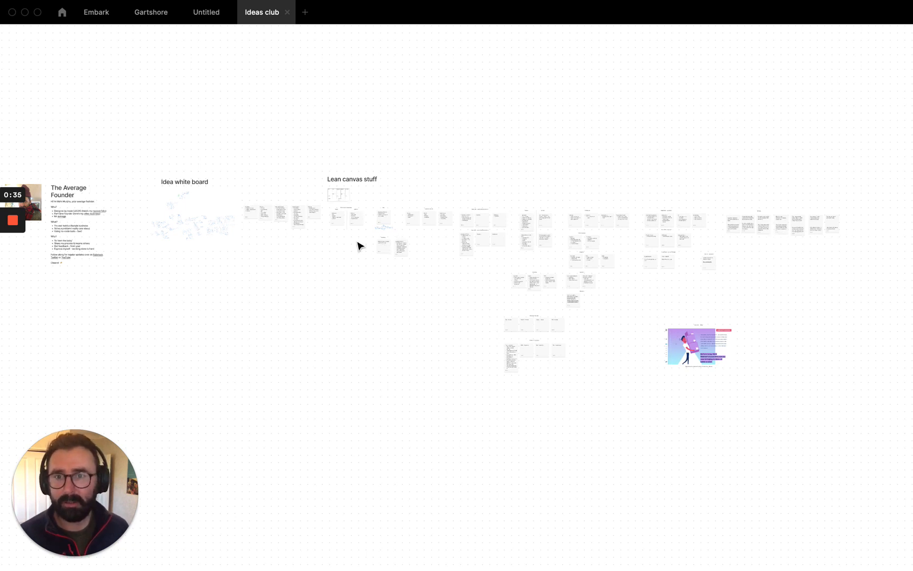
scroll(359, 245, left, 5)
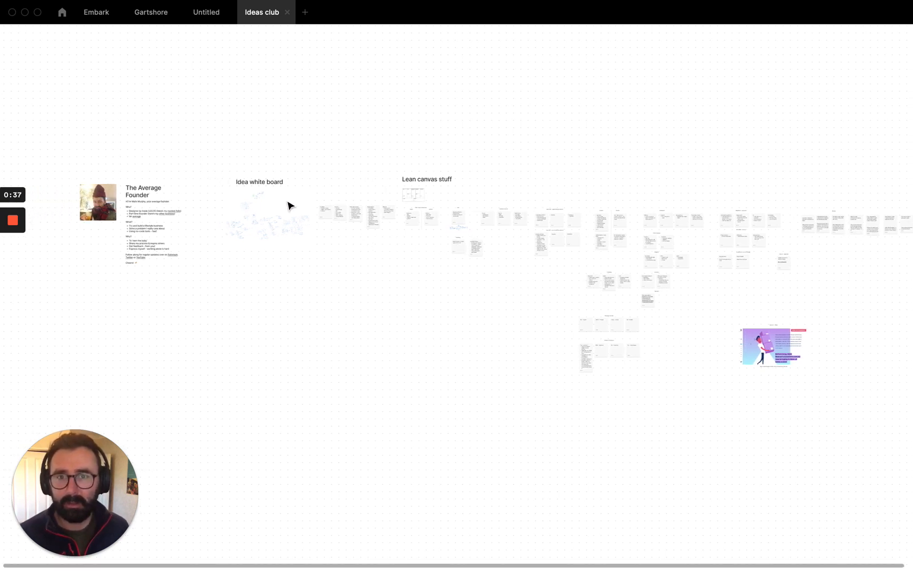
scroll(540, 202, right, 4)
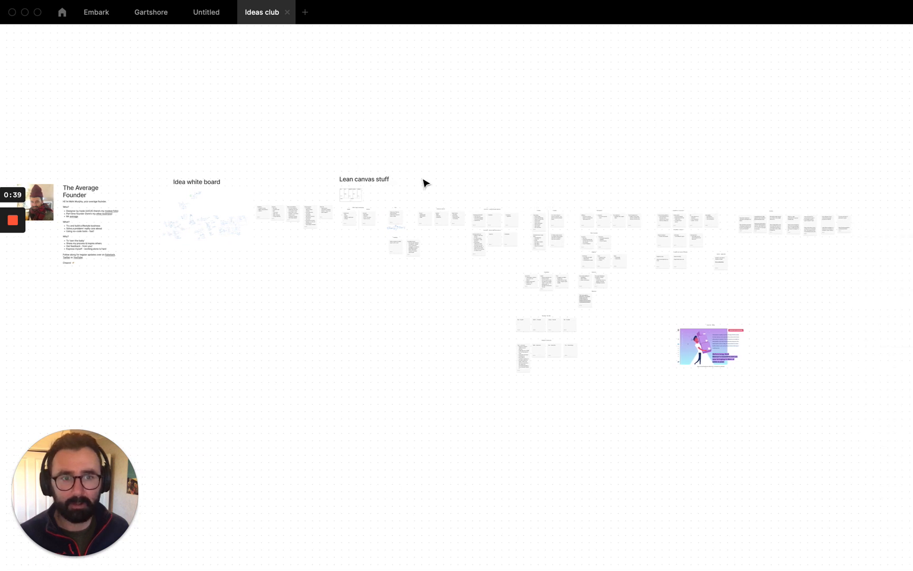
Examine the handwritten Conditions, Passions, Ideas and Shortlist sketches on the idea white board.
scroll(211, 212, left, 5)
scroll(278, 217, up, 2)
scroll(277, 217, up, 8)
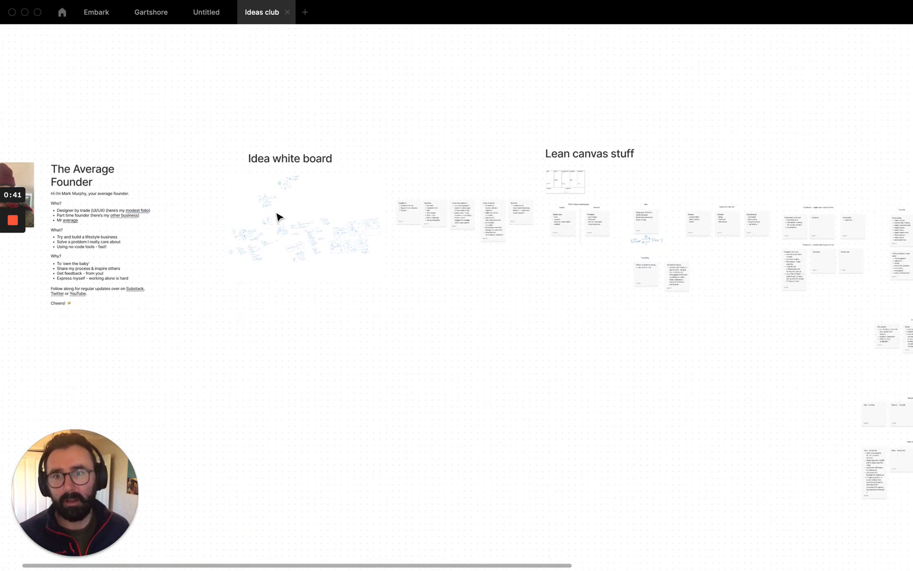
scroll(277, 216, up, 10)
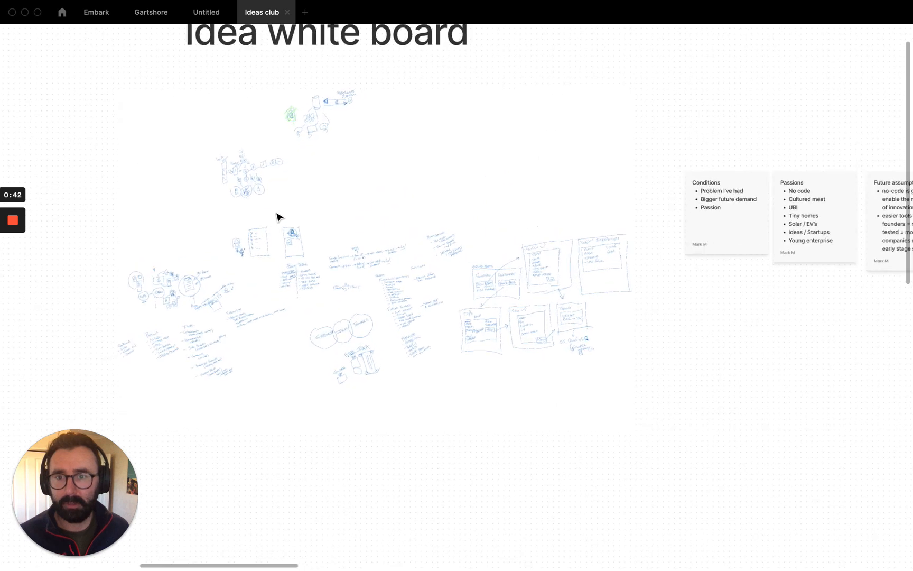
scroll(278, 216, down, 3)
scroll(277, 217, left, 5)
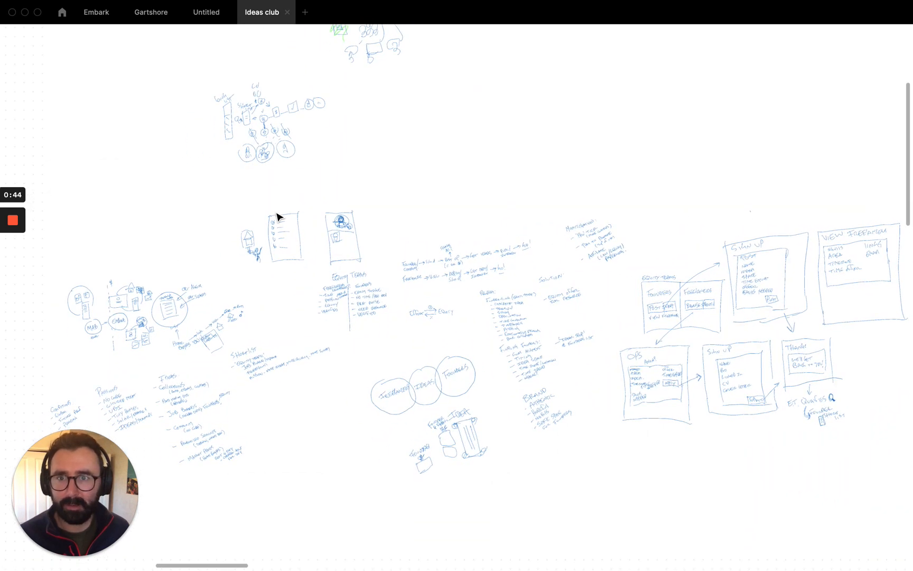
scroll(250, 254, up, 5)
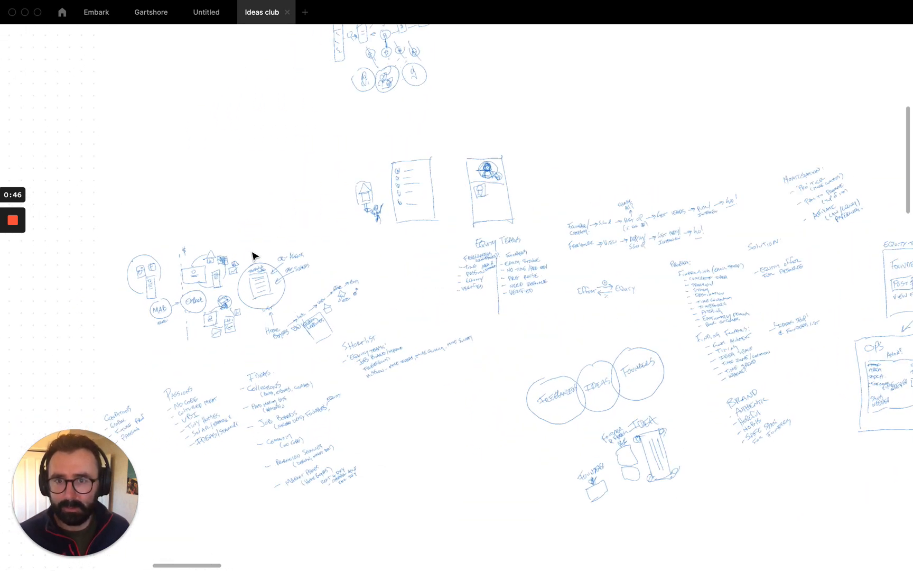
scroll(250, 255, down, 5)
scroll(240, 279, up, 5)
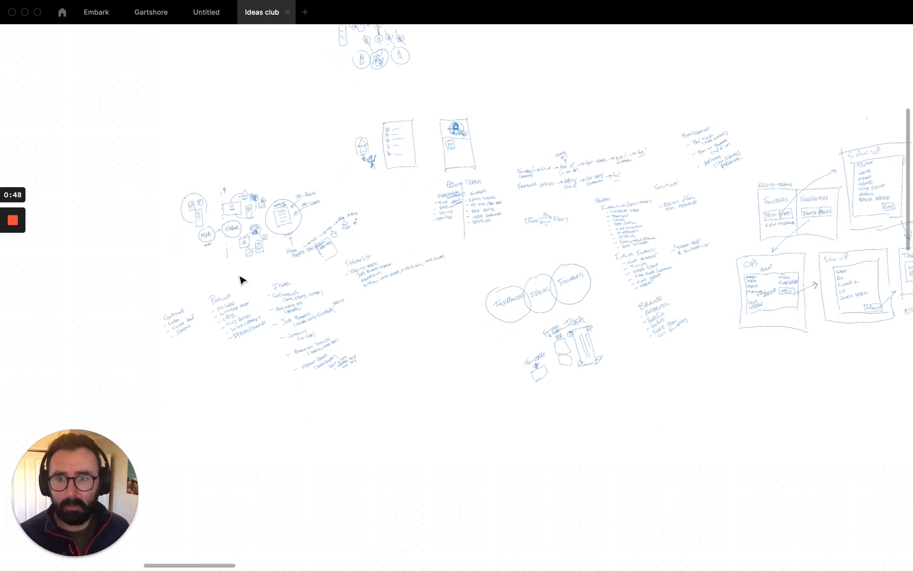
scroll(276, 268, left, 3)
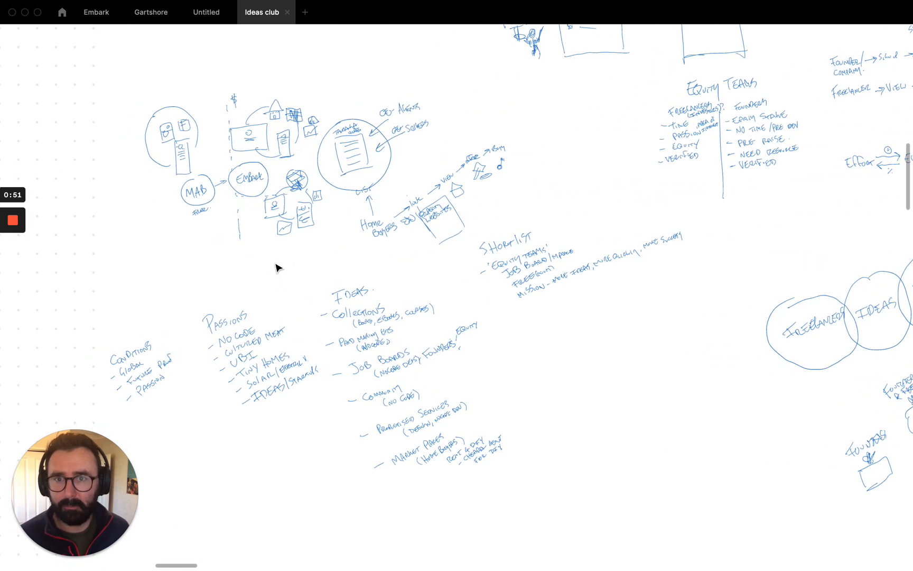
scroll(276, 268, right, 2)
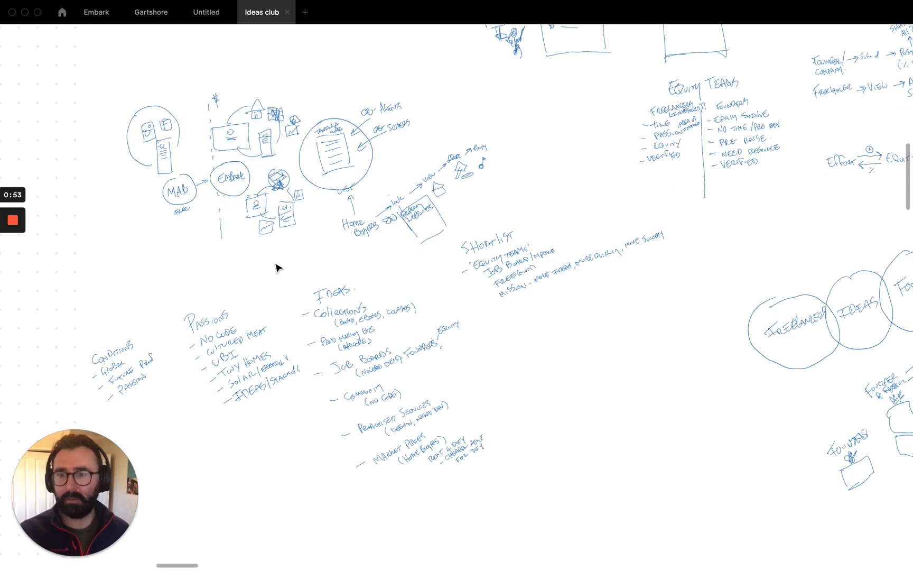
scroll(441, 219, right, 5)
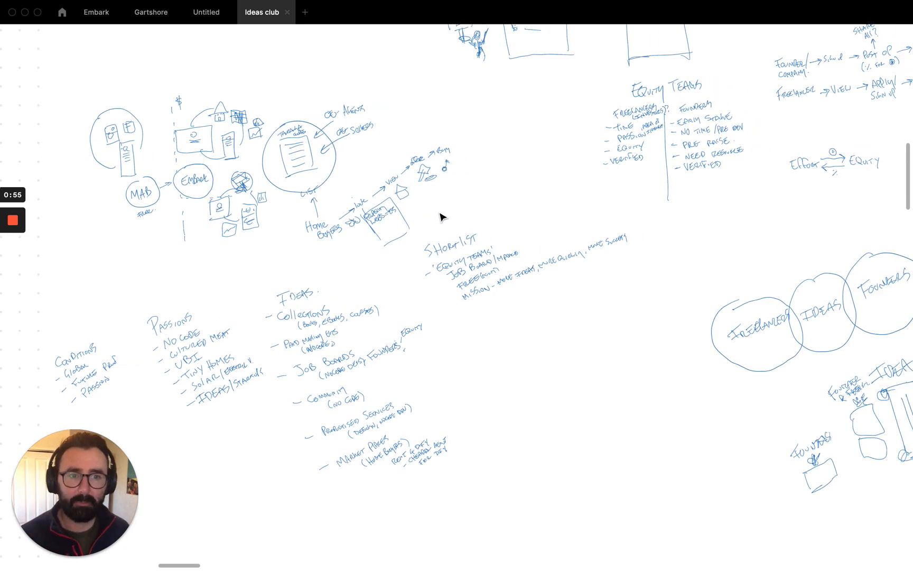
scroll(139, 364, left, 3)
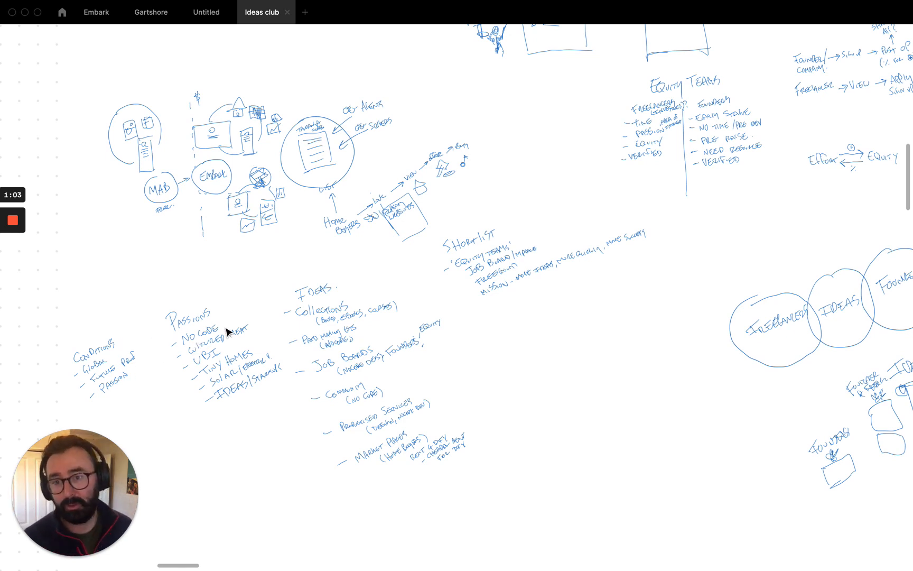
scroll(257, 310, right, 2)
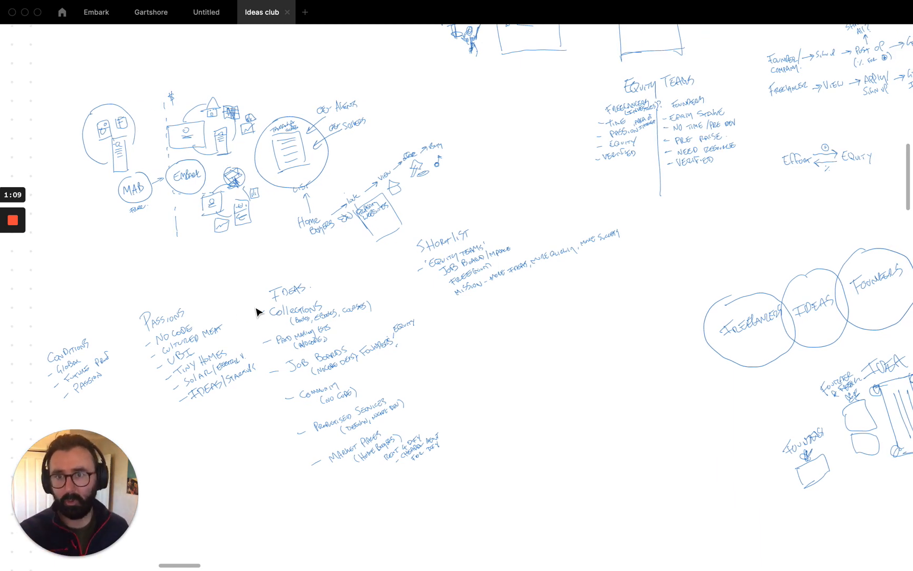
Examine the white board's Equity Teams, problem and solution, monetisation and brand notes, plus the sign-up flow wireframes.
scroll(206, 313, right, 7)
scroll(206, 312, up, 5)
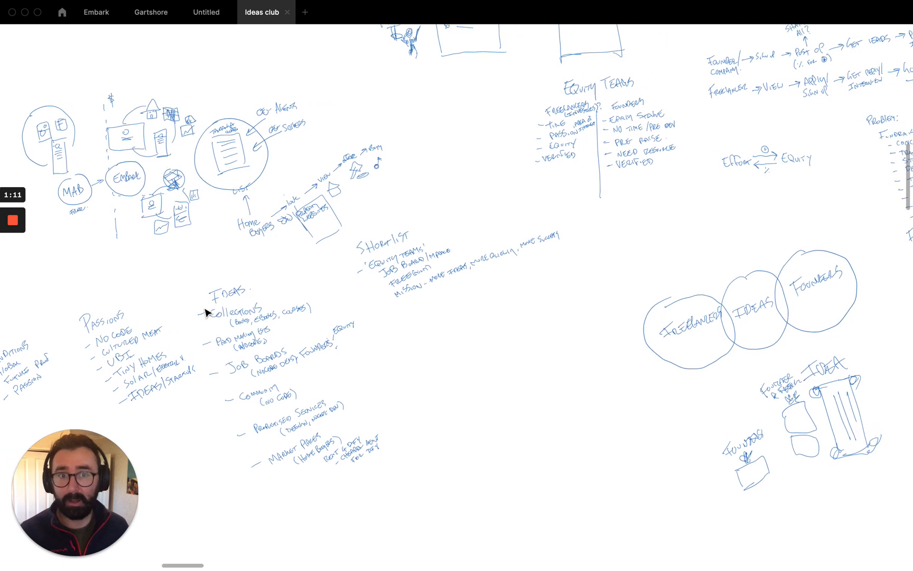
scroll(206, 313, right, 15)
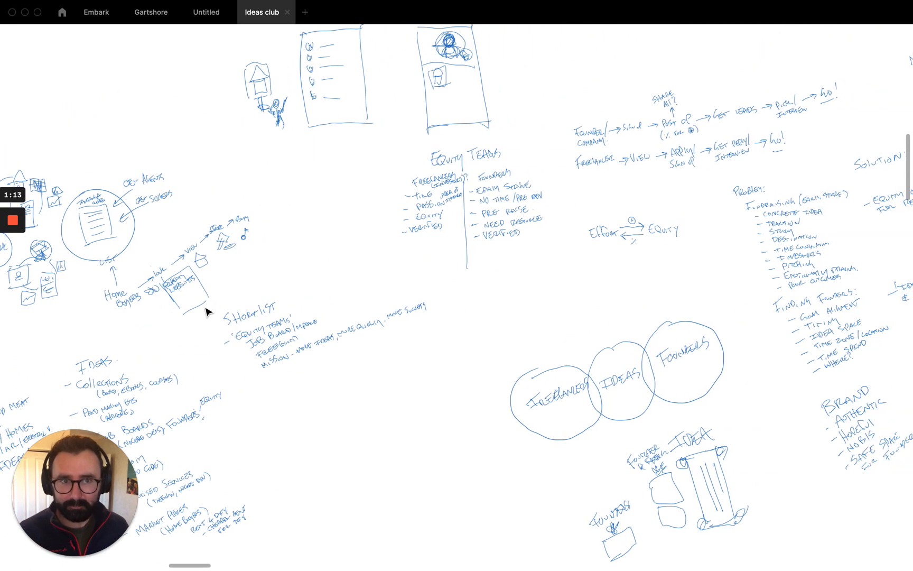
scroll(342, 276, right, 7)
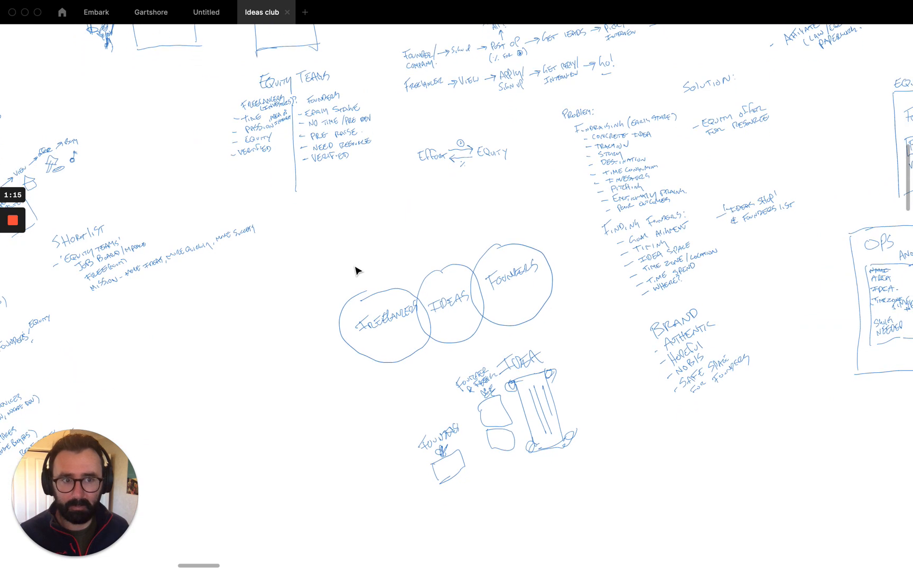
scroll(354, 272, right, 8)
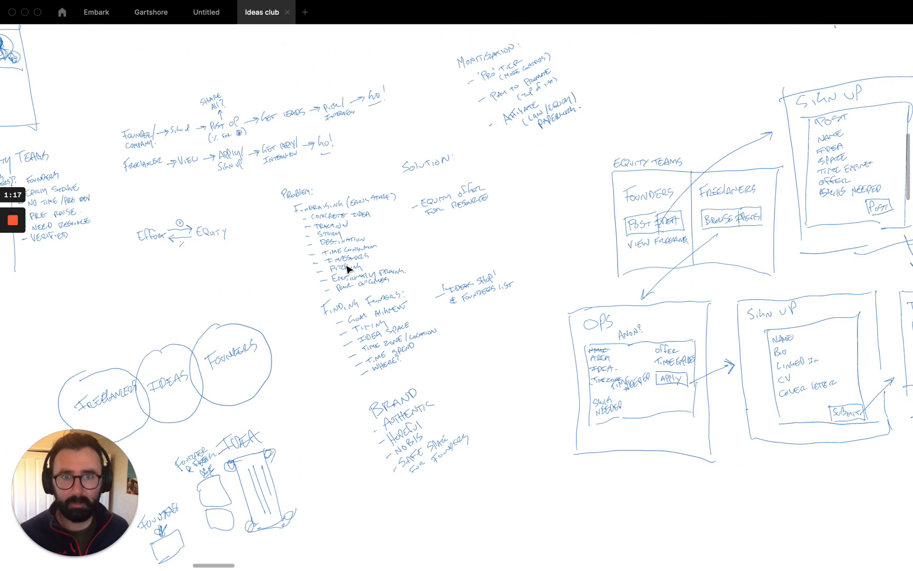
scroll(349, 269, down, 5)
scroll(347, 269, right, 12)
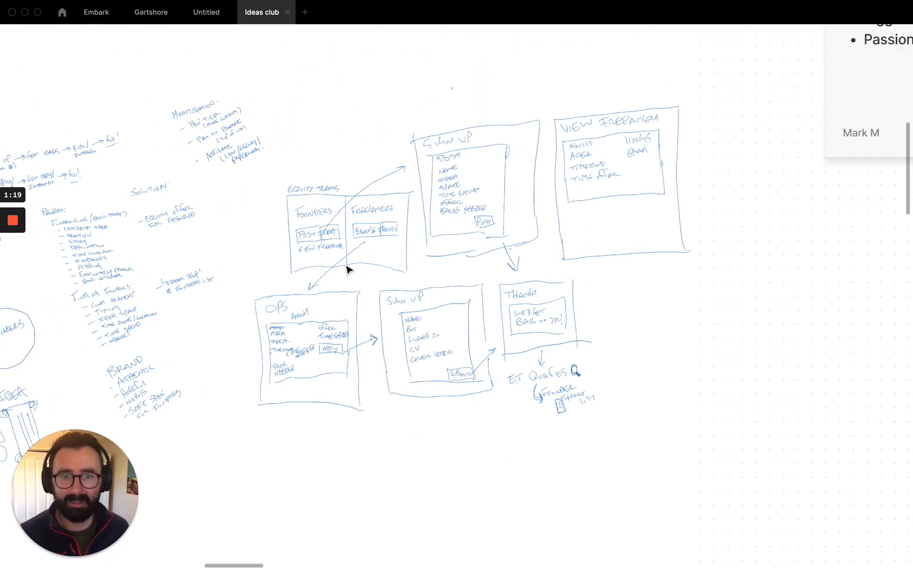
scroll(348, 268, down, 4)
scroll(349, 268, up, 6)
Read the Conditions sticky note beside the white board sketches, together with the neighbouring Passions note.
scroll(350, 267, right, 8)
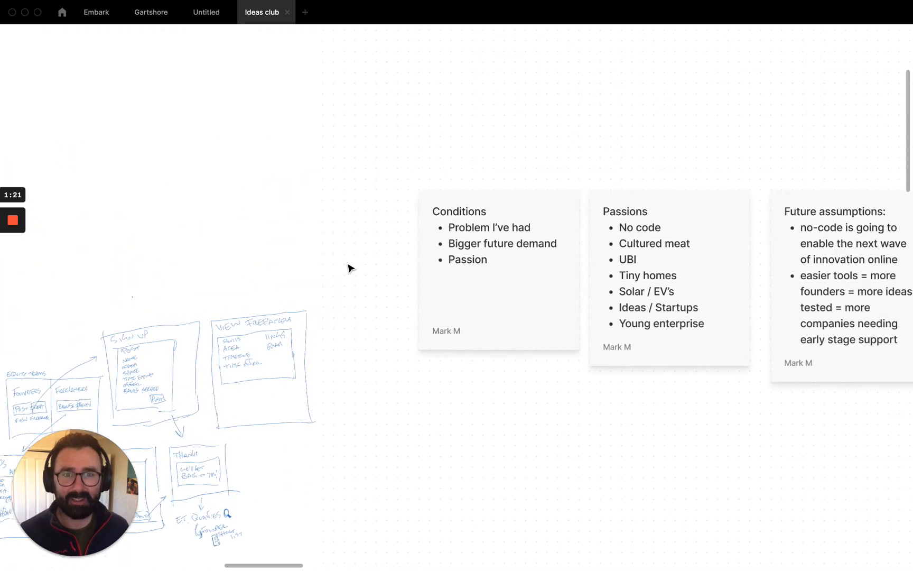
scroll(344, 264, right, 3)
scroll(343, 265, left, 1)
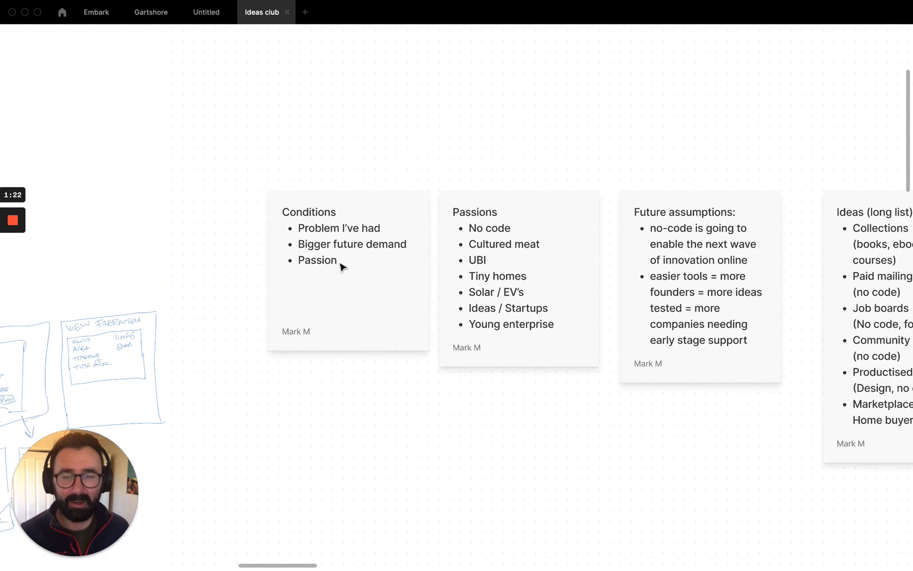
scroll(342, 264, up, 5)
scroll(343, 262, down, 5)
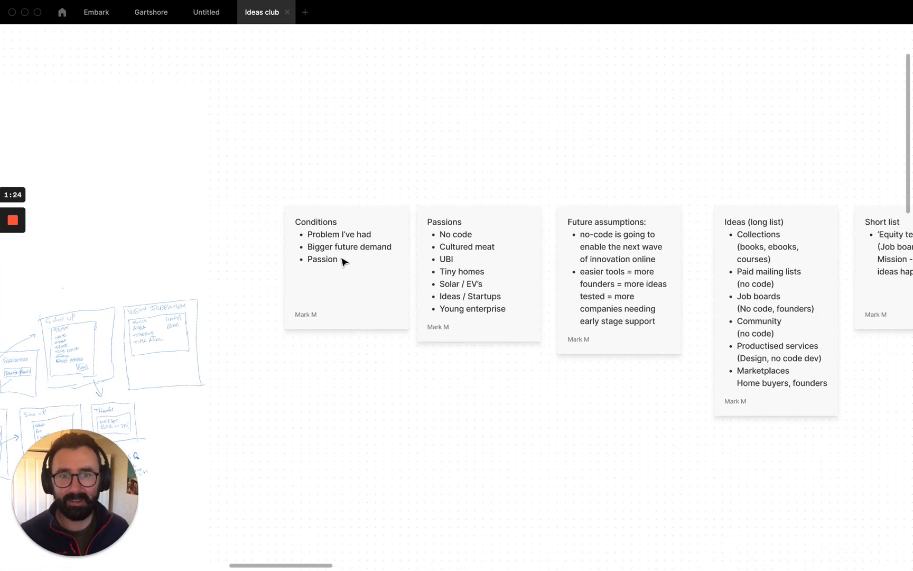
scroll(342, 261, right, 3)
scroll(321, 271, up, 2)
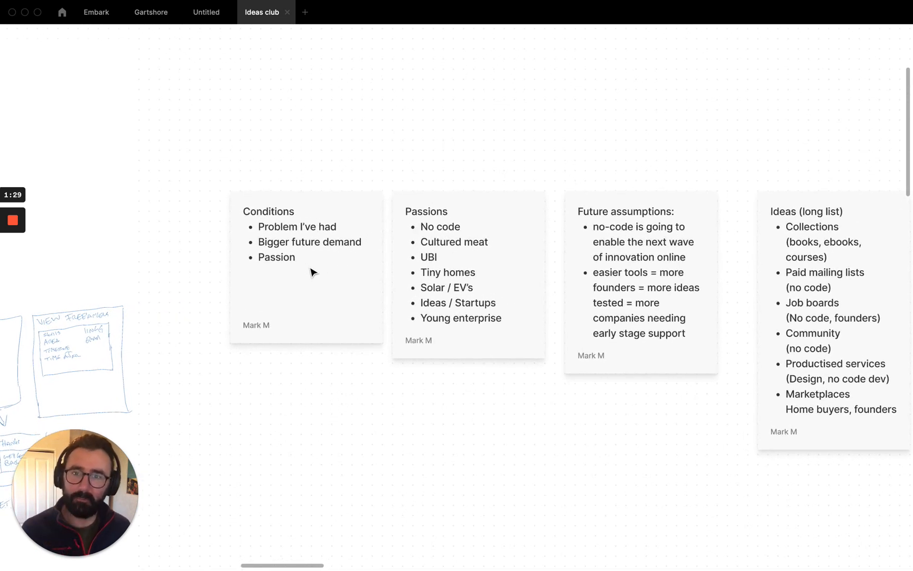
scroll(313, 266, left, 2)
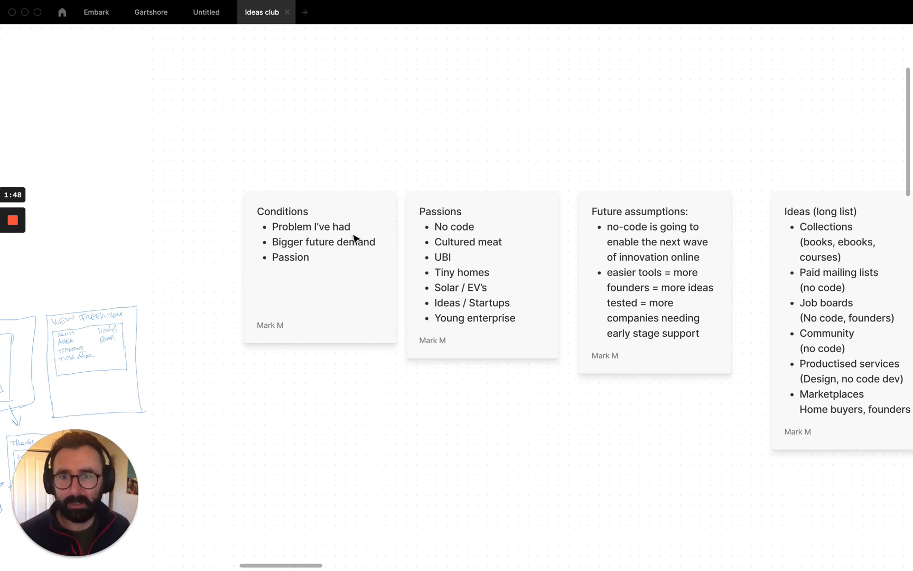
scroll(348, 240, up, 2)
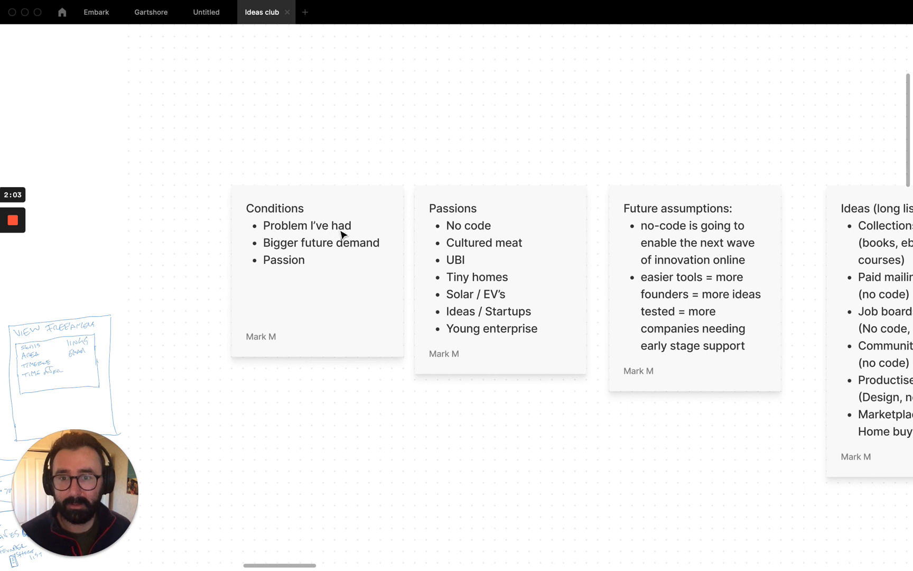
click(312, 257)
click(510, 157)
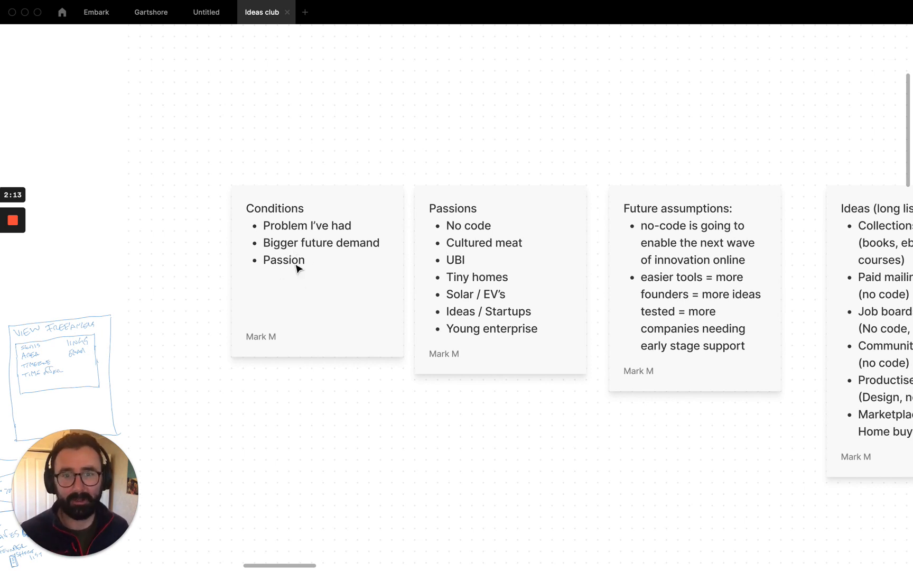
Read through the Passions and Future assumptions sticky notes, moving towards the Ideas long list and Short list.
scroll(297, 269, right, 5)
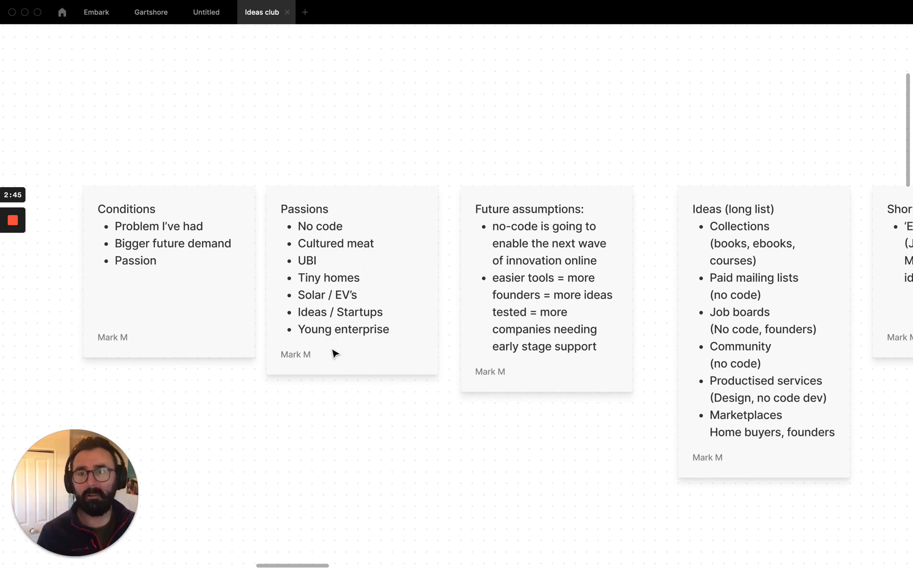
scroll(290, 317, up, 1)
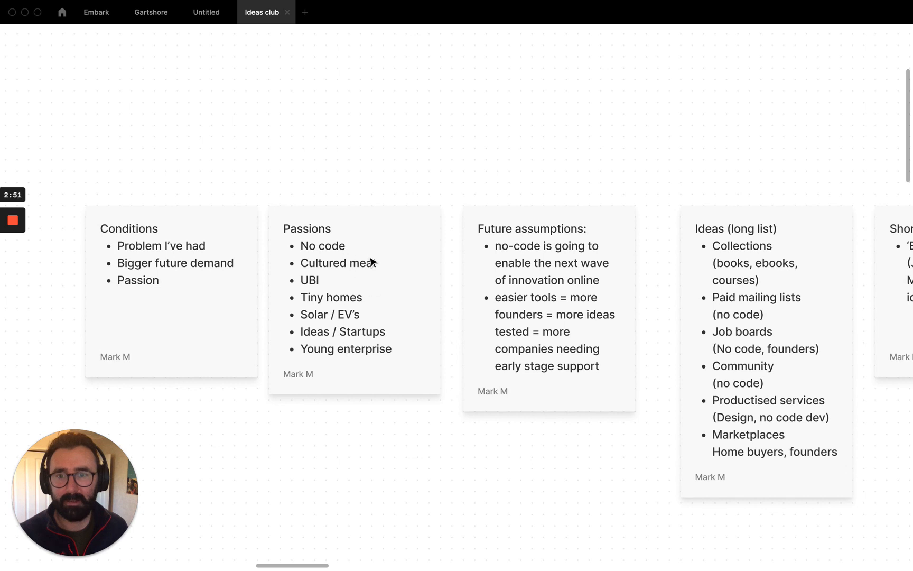
scroll(372, 258, right, 1)
scroll(372, 259, right, 2)
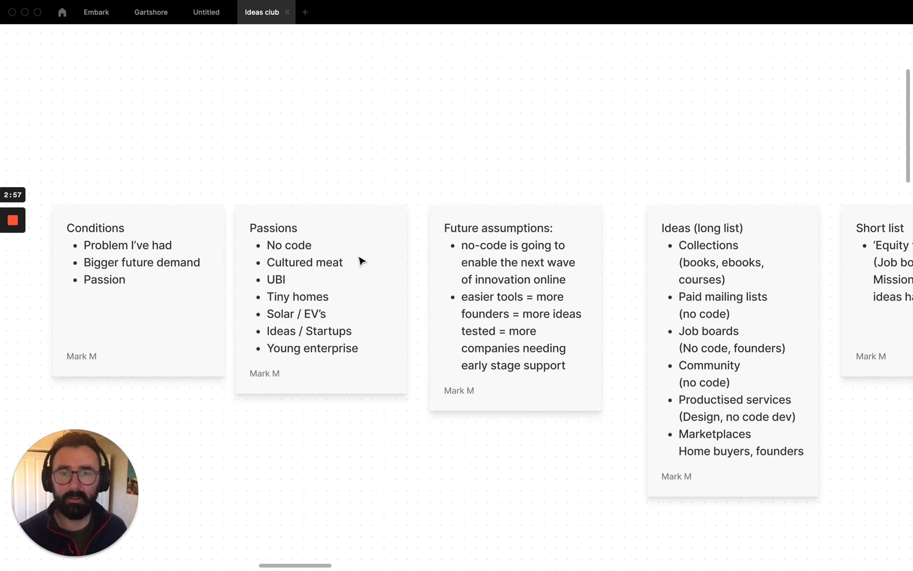
scroll(361, 261, right, 5)
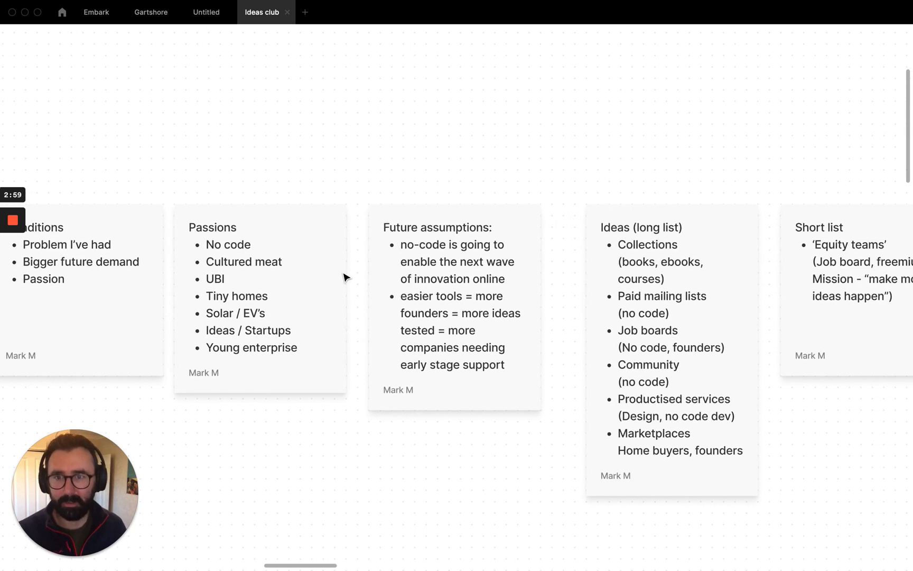
scroll(346, 277, right, 1)
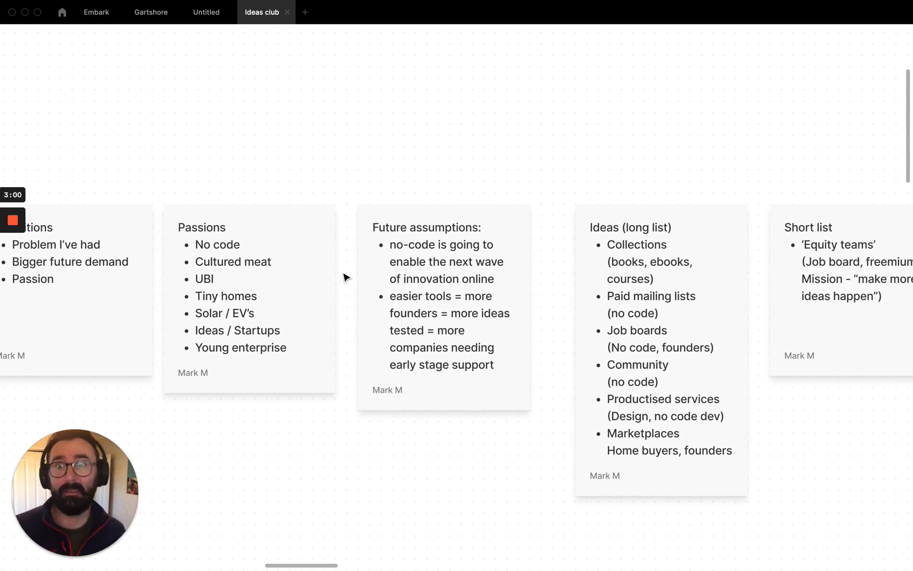
scroll(368, 259, right, 1)
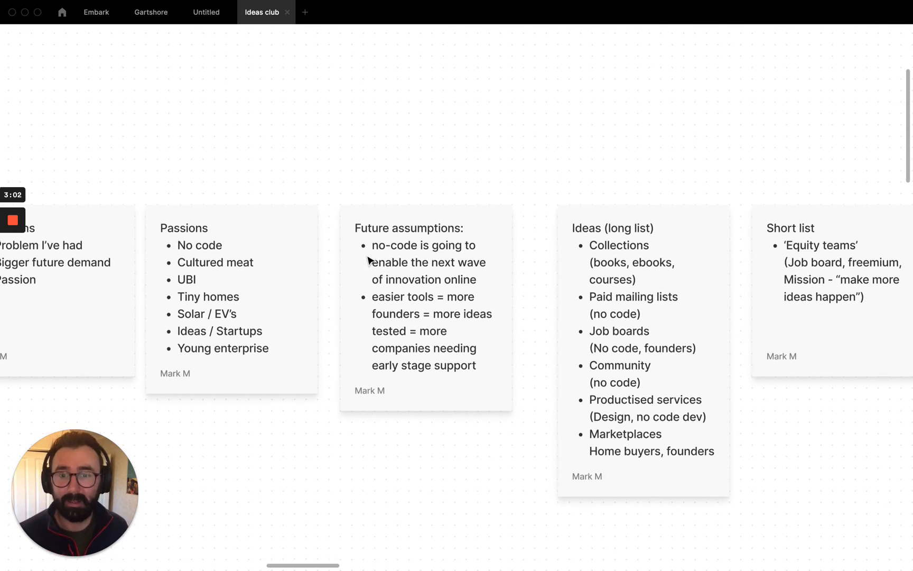
scroll(368, 259, right, 1)
scroll(368, 259, right, 4)
scroll(365, 253, down, 2)
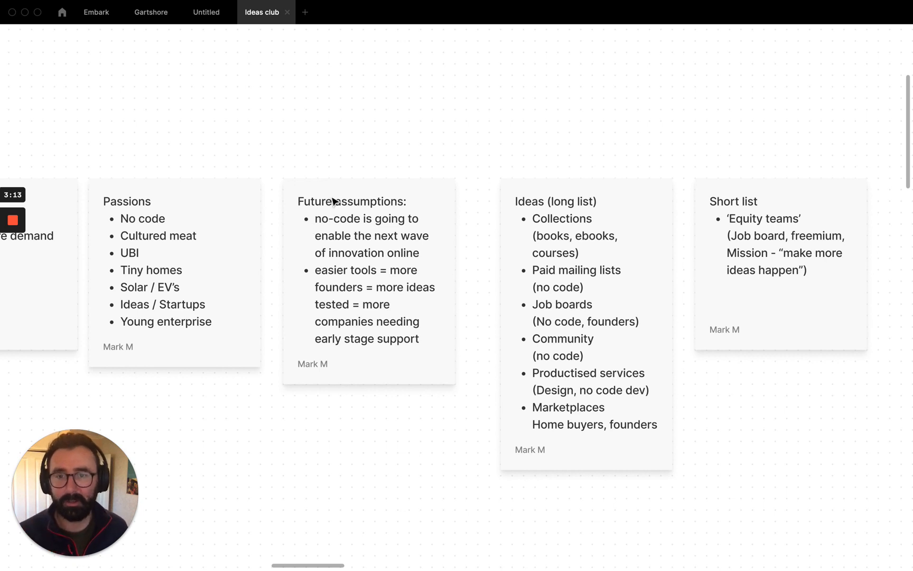
Read the Future assumptions sticky note, followed by the collections, mailing lists, job boards and other entries in the Ideas (long list) note.
scroll(373, 219, right, 2)
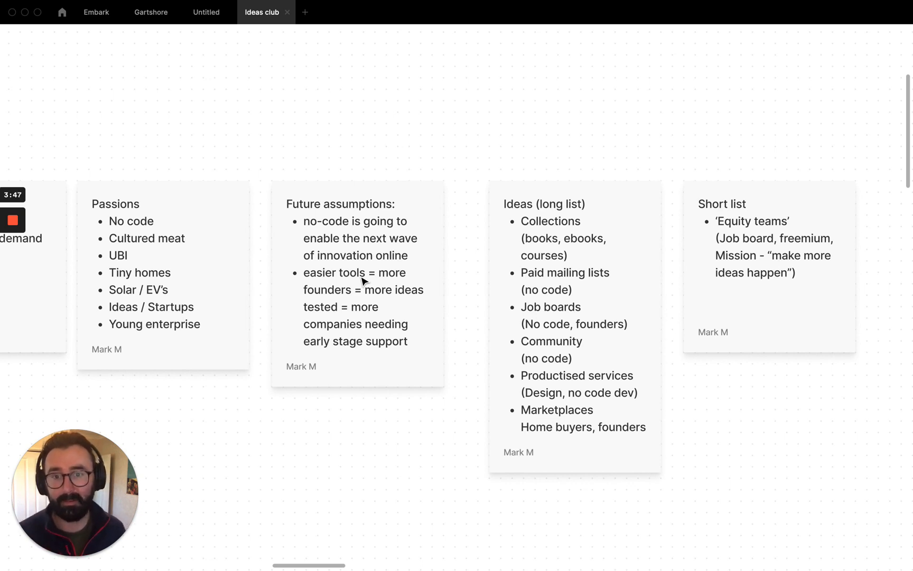
scroll(359, 272, down, 1)
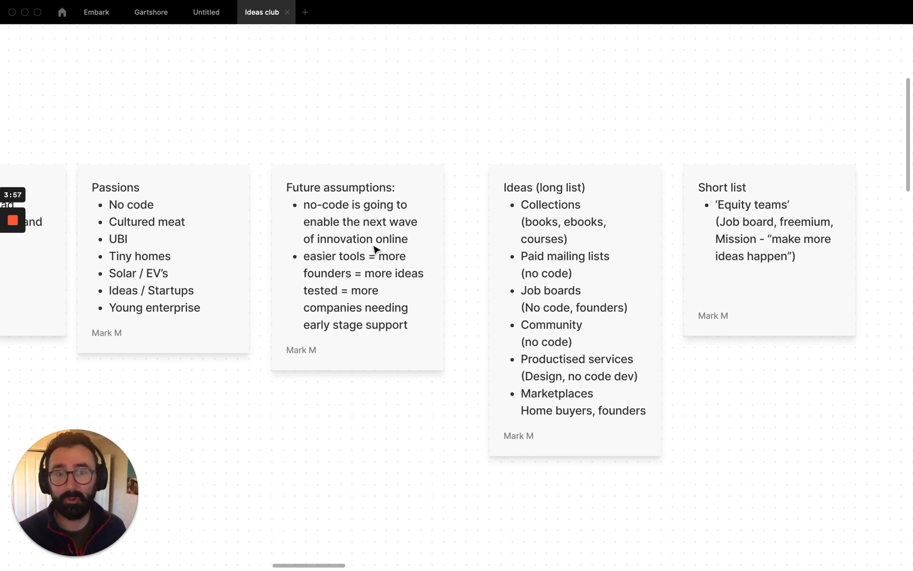
scroll(374, 248, right, 5)
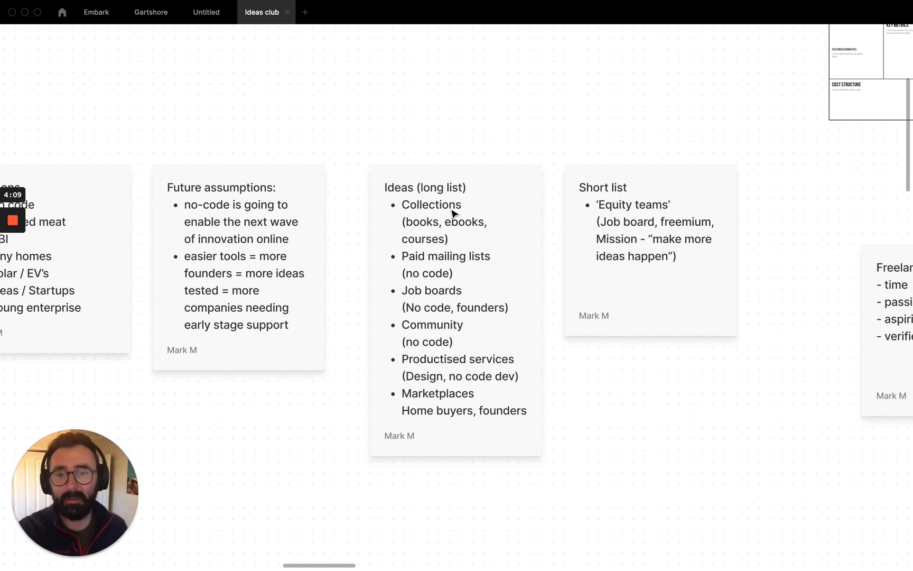
scroll(459, 212, down, 1)
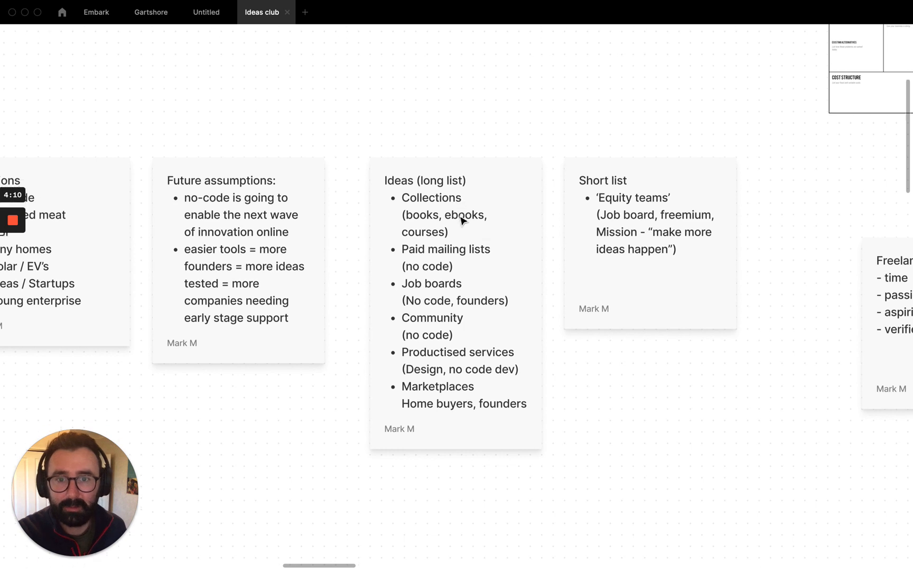
scroll(461, 220, down, 1)
scroll(461, 220, right, 2)
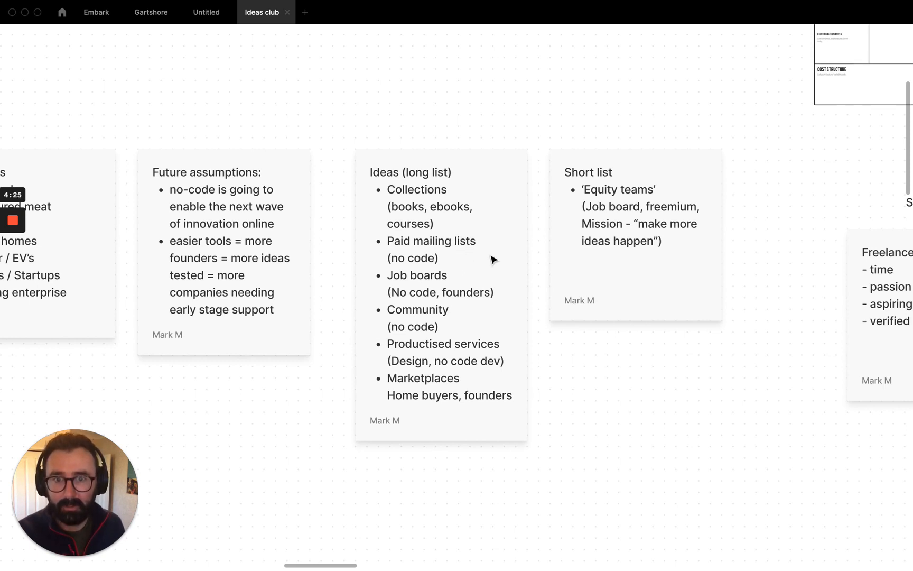
scroll(478, 264, left, 1)
scroll(472, 268, right, 2)
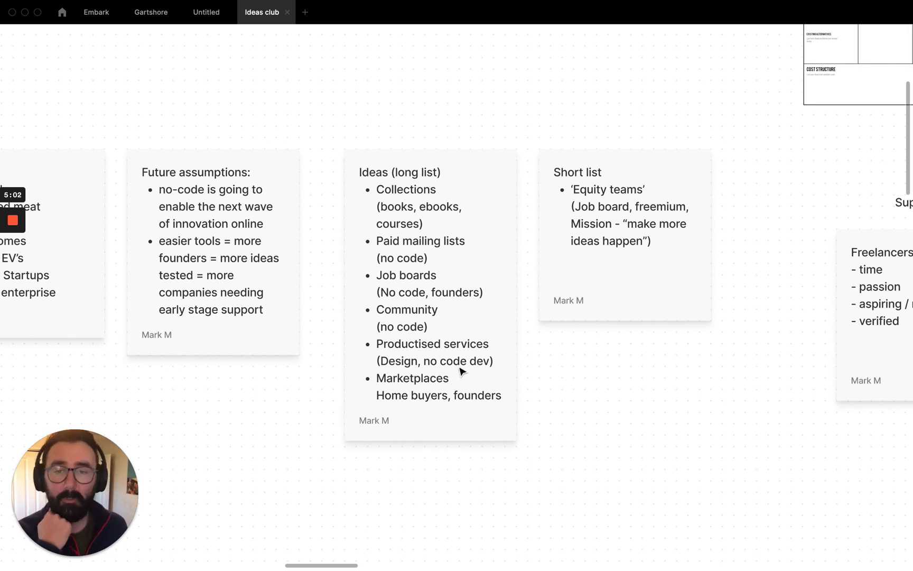
scroll(461, 371, right, 1)
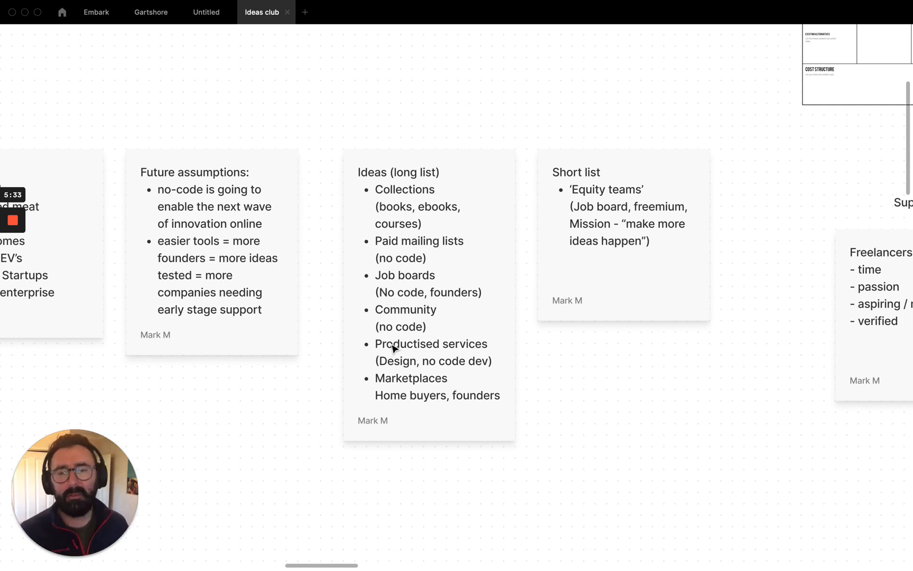
scroll(393, 346, left, 2)
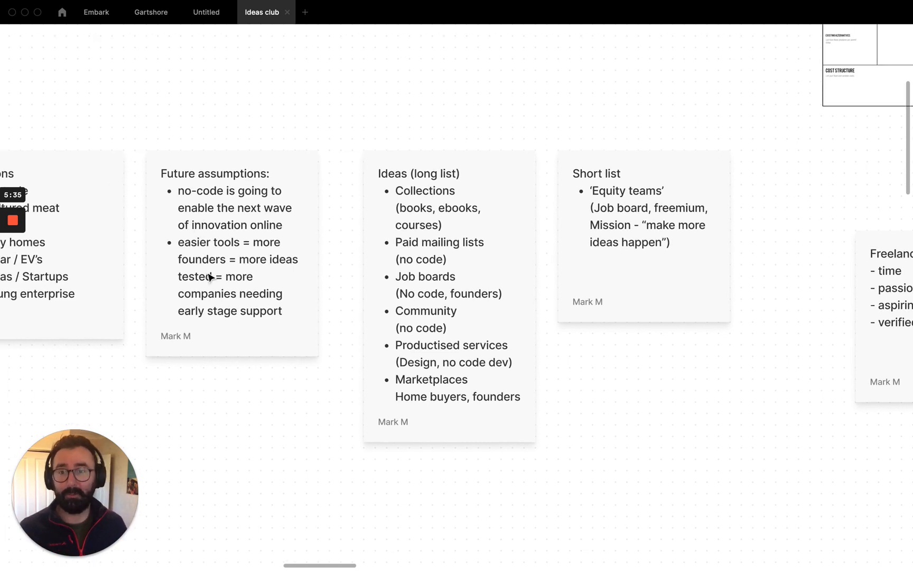
Read the 'Equity teams' entry in the Short list note and compare it with the Future assumptions and Ideas (long list) notes.
scroll(286, 277, right, 5)
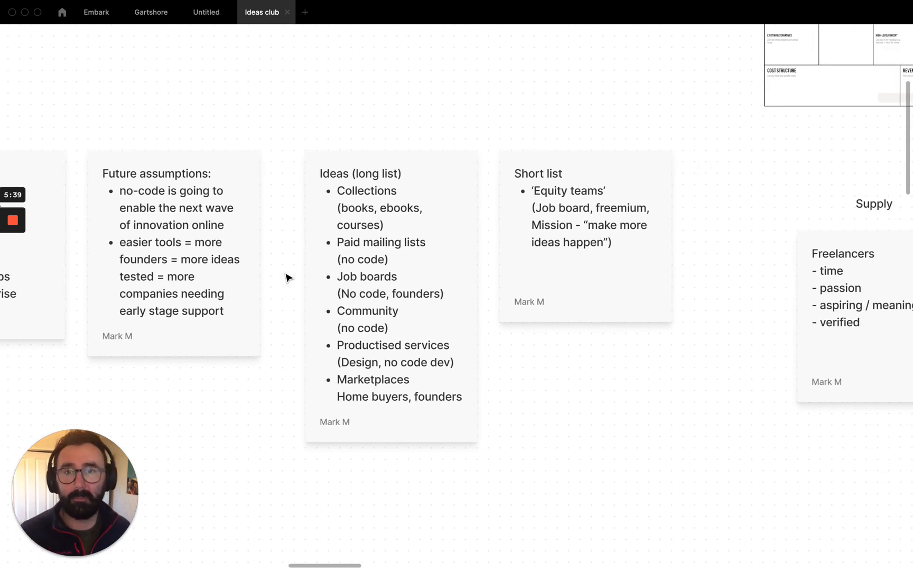
scroll(343, 275, right, 6)
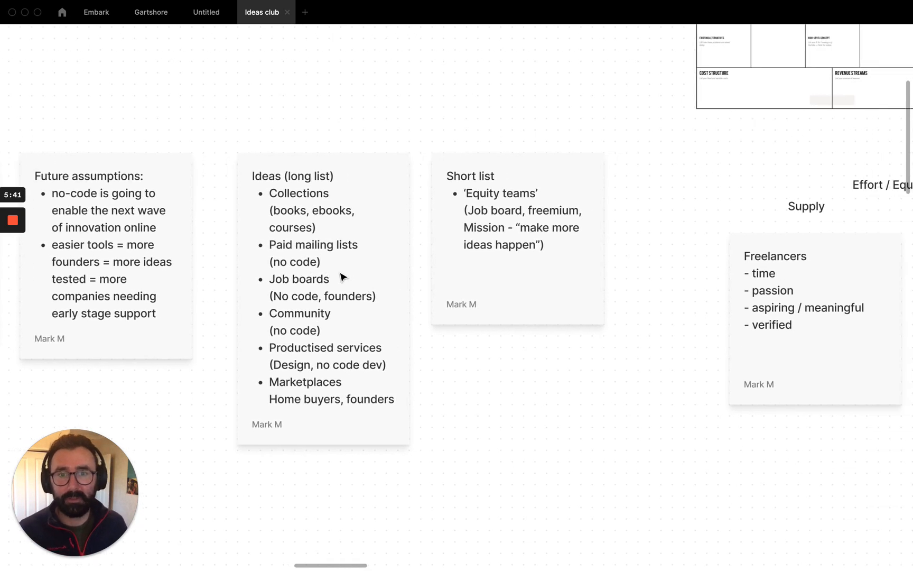
scroll(342, 276, right, 3)
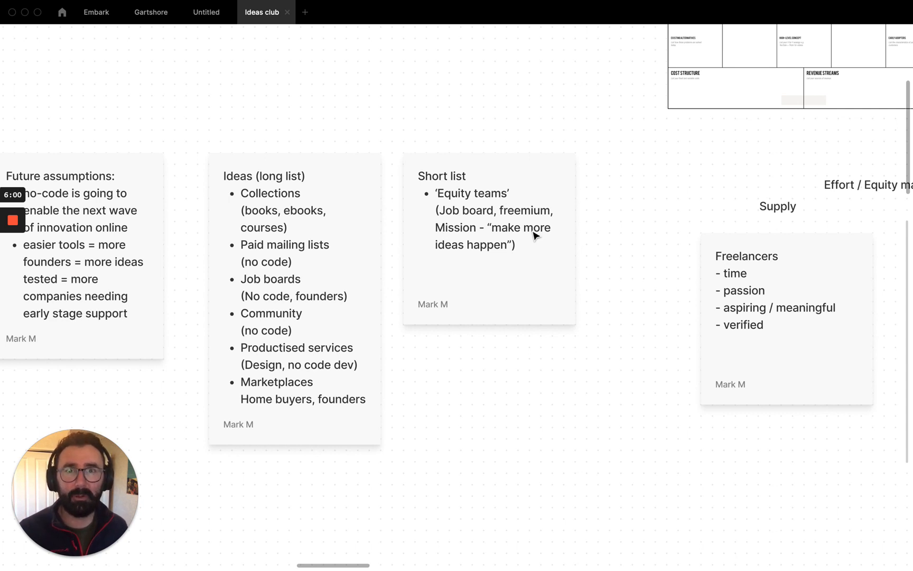
scroll(520, 240, left, 3)
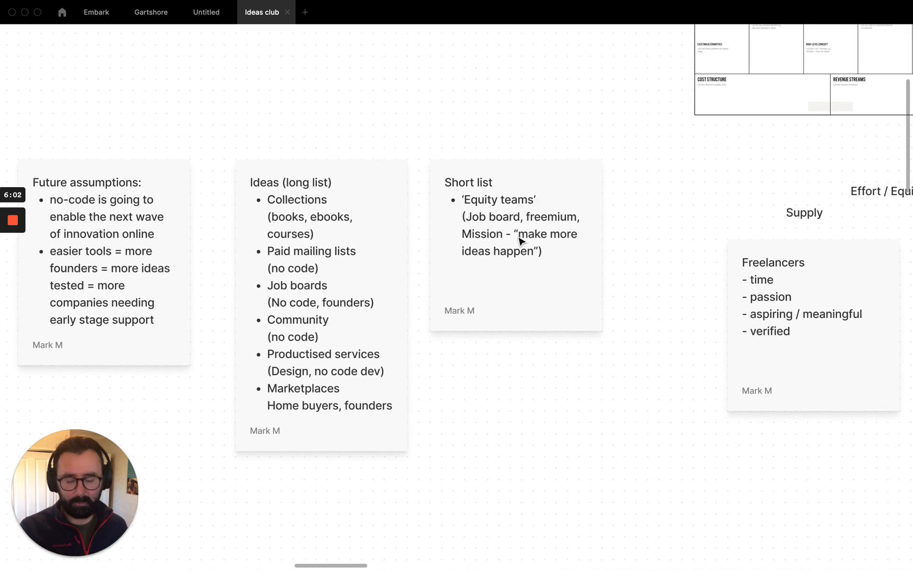
scroll(520, 241, right, 1)
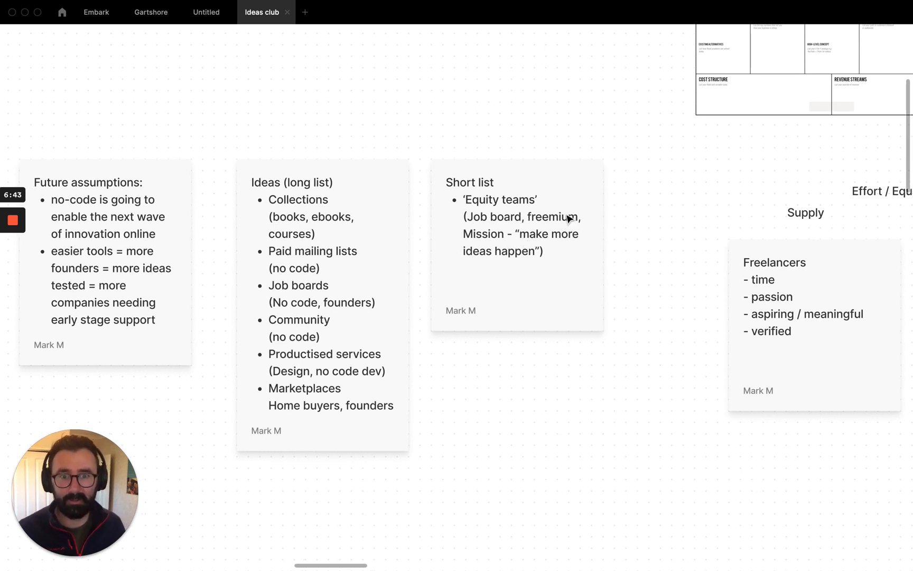
scroll(565, 219, down, 2)
scroll(561, 220, left, 3)
scroll(556, 220, left, 5)
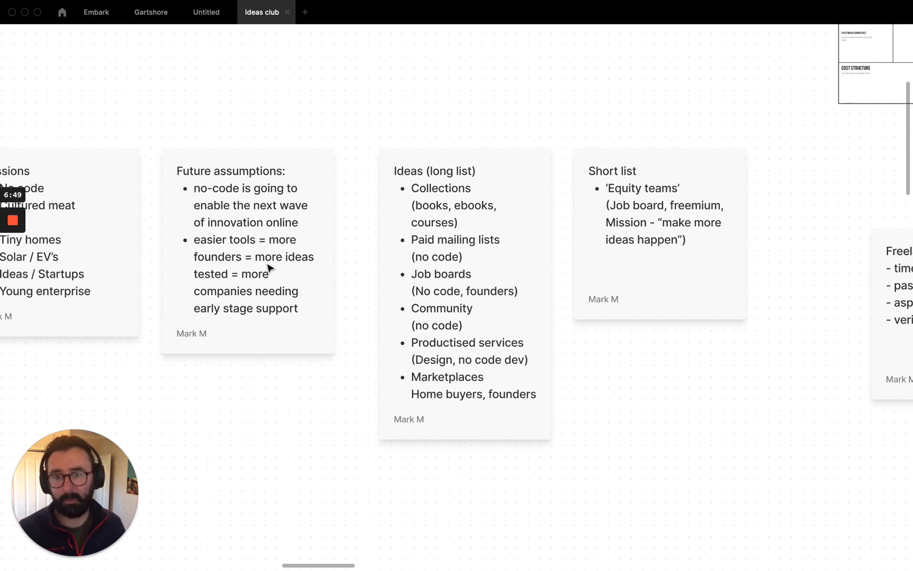
scroll(276, 269, right, 1)
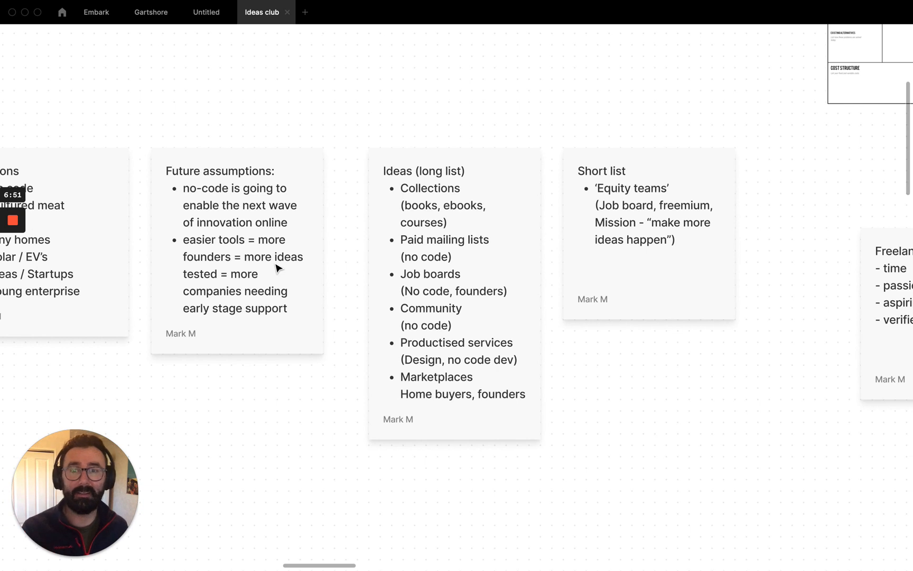
scroll(311, 270, right, 3)
scroll(311, 269, right, 6)
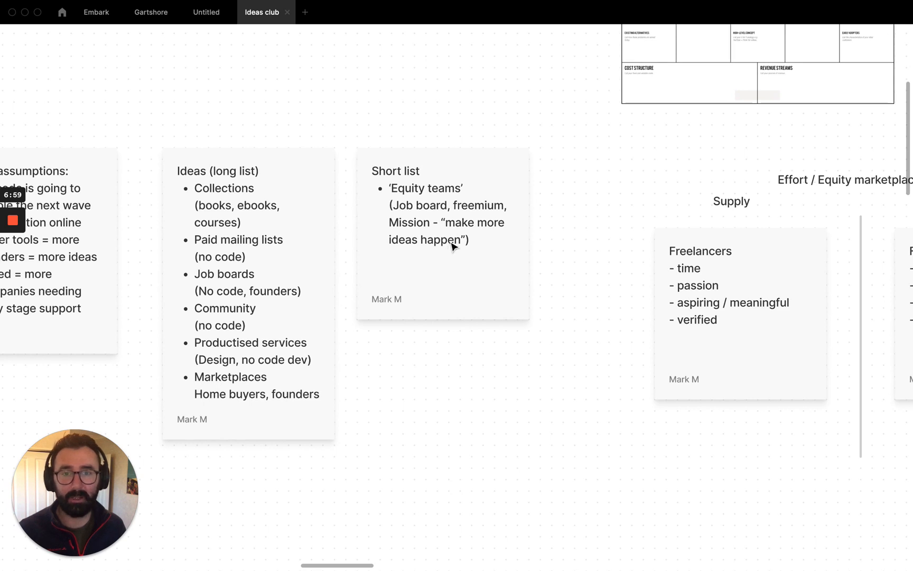
scroll(453, 245, left, 2)
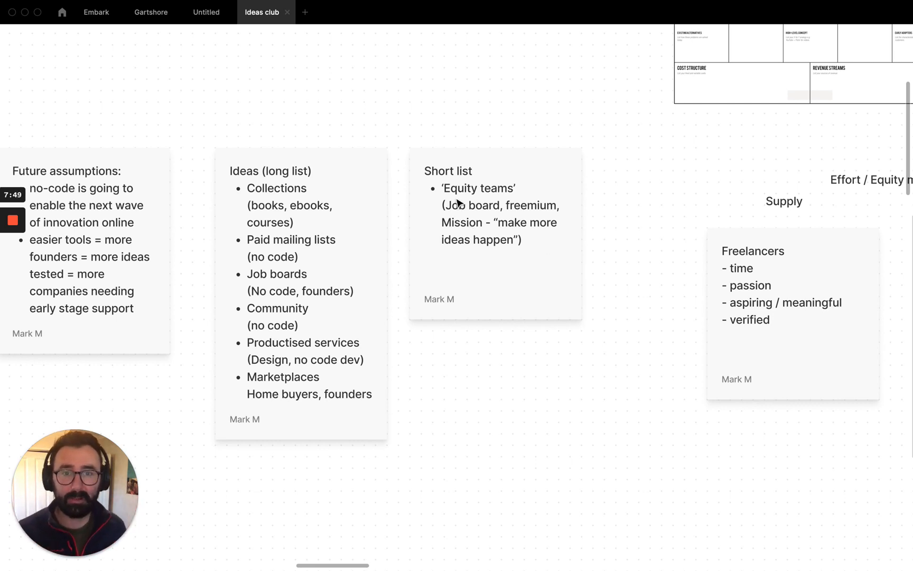
Examine the blank business canvas above the Effort / Equity marketplace section, from Problem and Solution to Cost Structure and Revenue Streams.
scroll(503, 196, right, 3)
scroll(503, 195, right, 15)
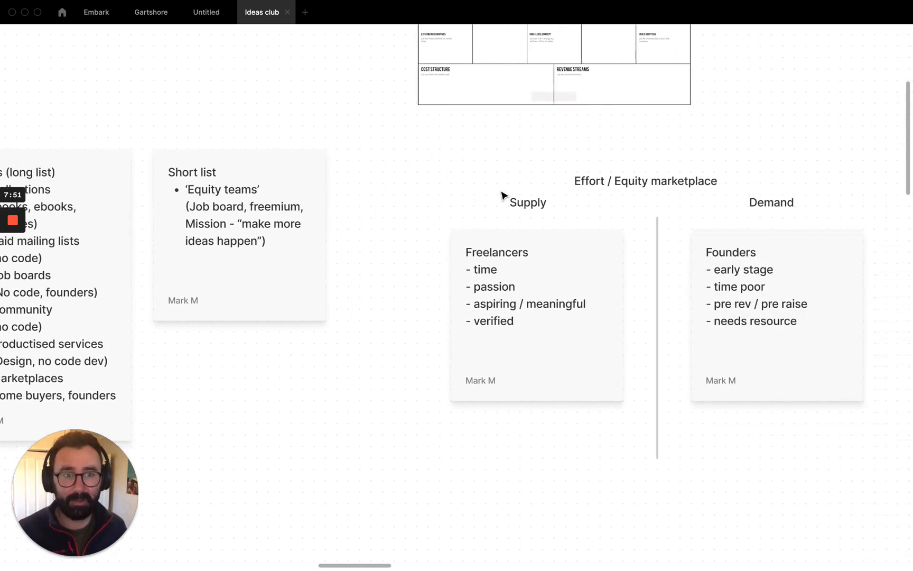
scroll(299, 147, left, 3)
scroll(299, 147, down, 3)
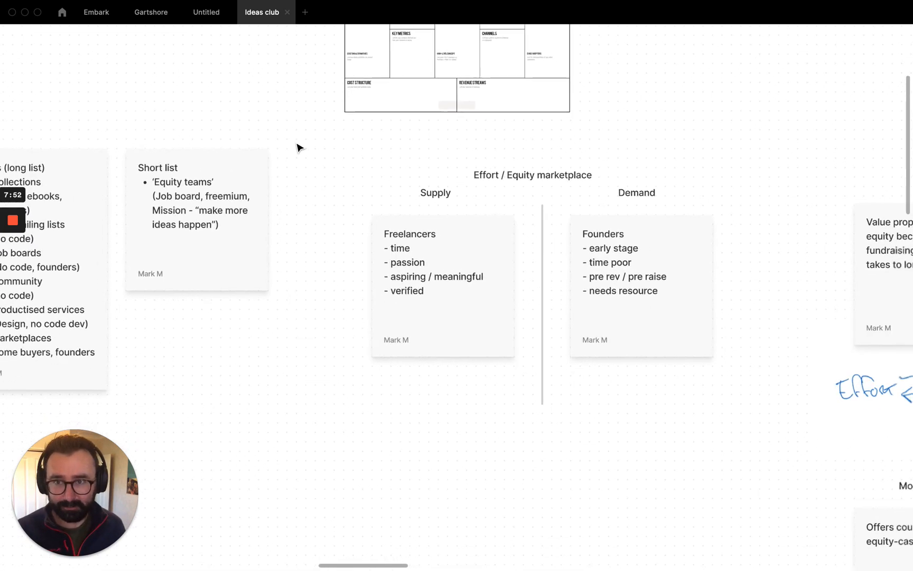
scroll(324, 129, right, 3)
scroll(324, 129, up, 3)
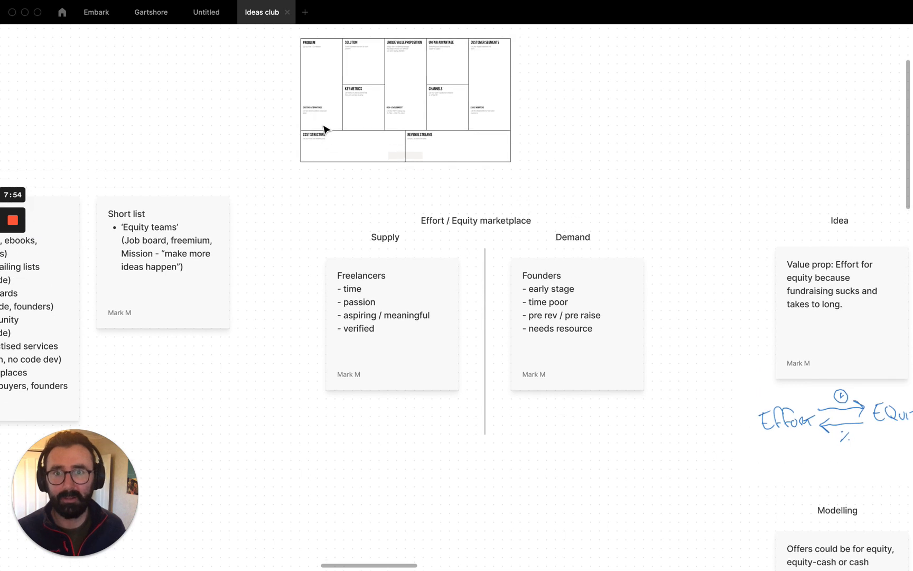
scroll(402, 110, right, 3)
scroll(388, 117, up, 5)
scroll(388, 116, up, 5)
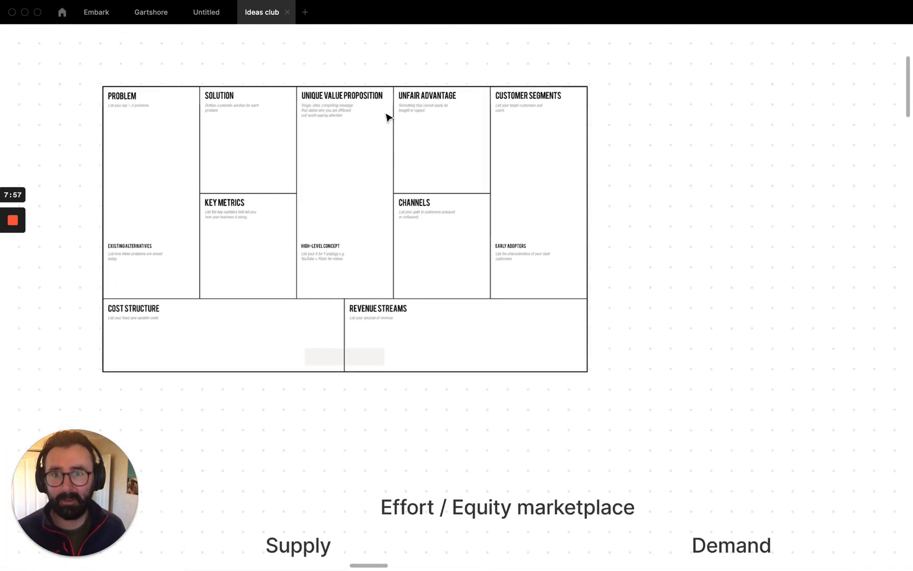
scroll(390, 122, down, 5)
scroll(439, 264, down, 5)
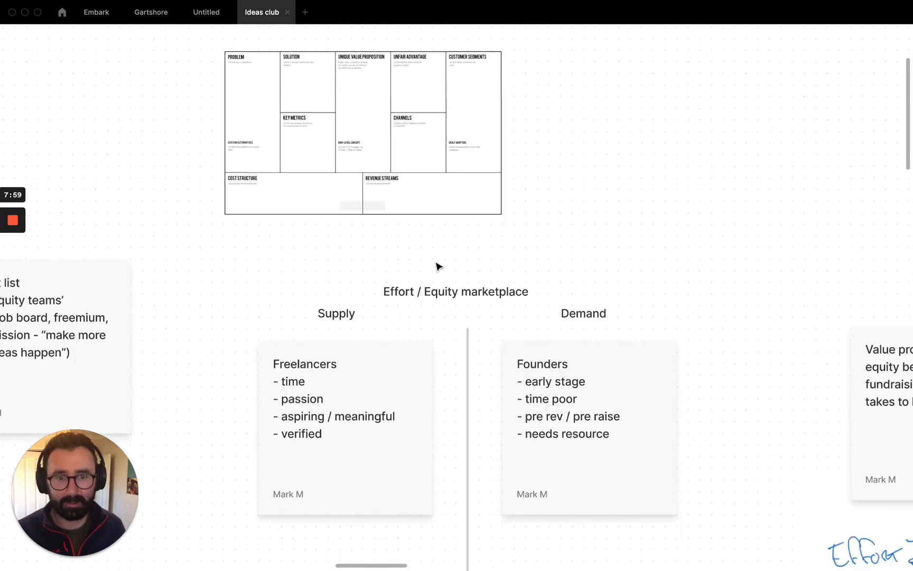
Read the Effort / Equity marketplace notes, covering Freelancers under Supply and Founders under Demand.
scroll(436, 256, right, 3)
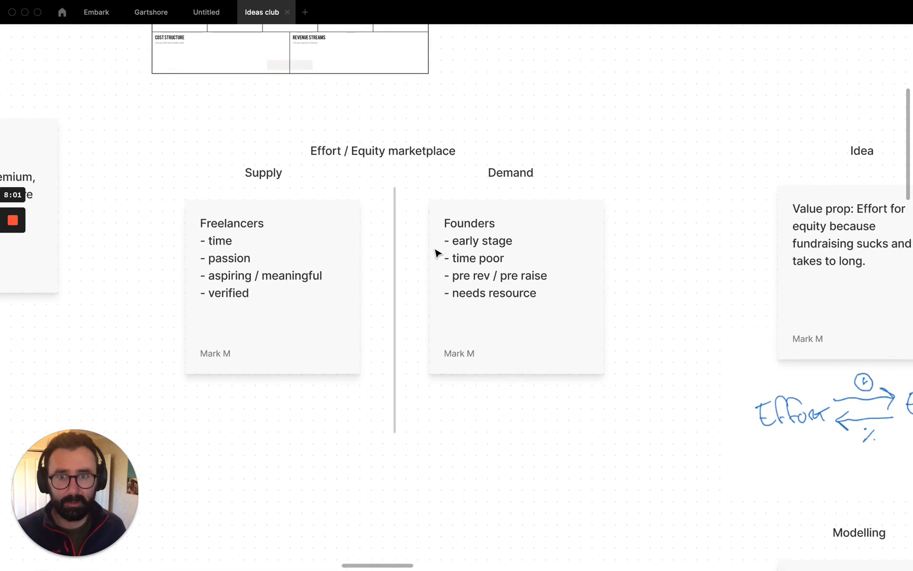
scroll(437, 254, down, 1)
scroll(444, 251, left, 3)
scroll(451, 247, left, 1)
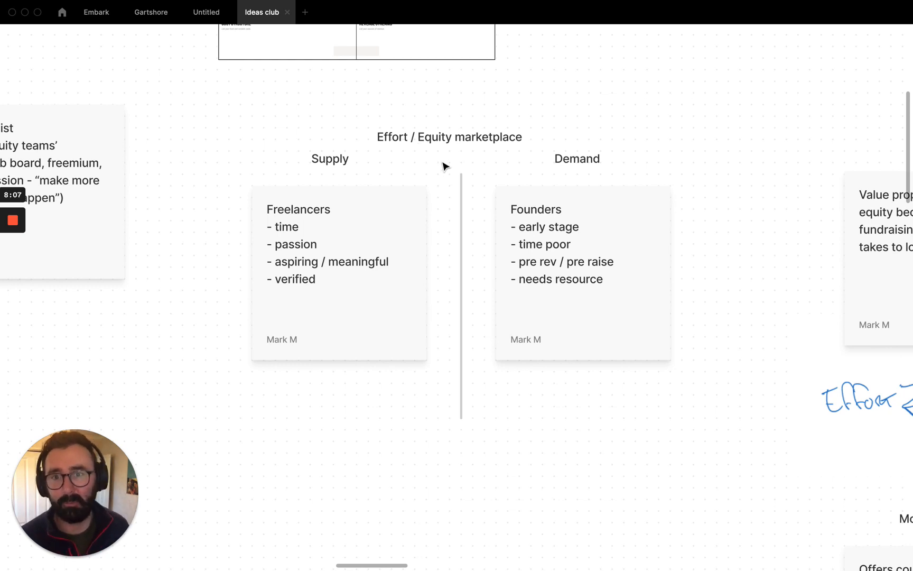
scroll(465, 167, down, 2)
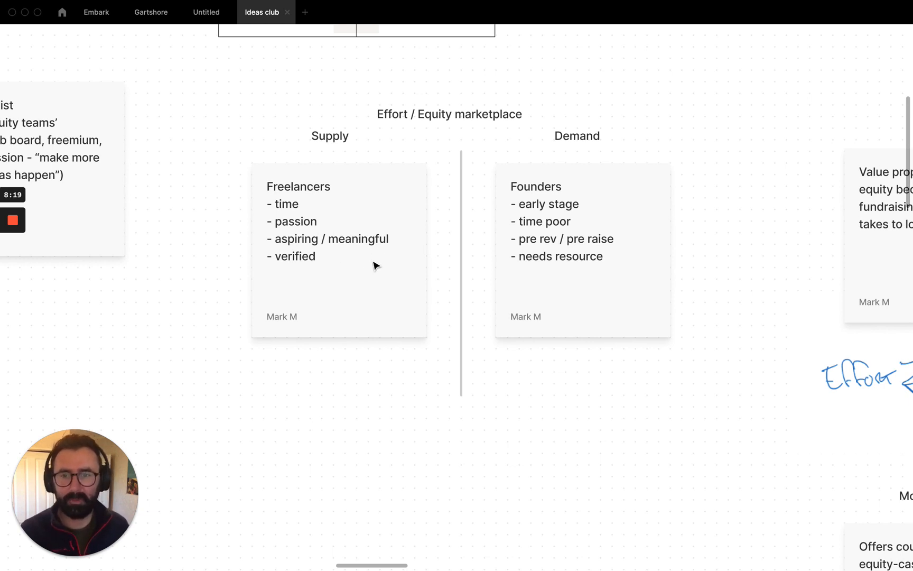
scroll(451, 210, right, 2)
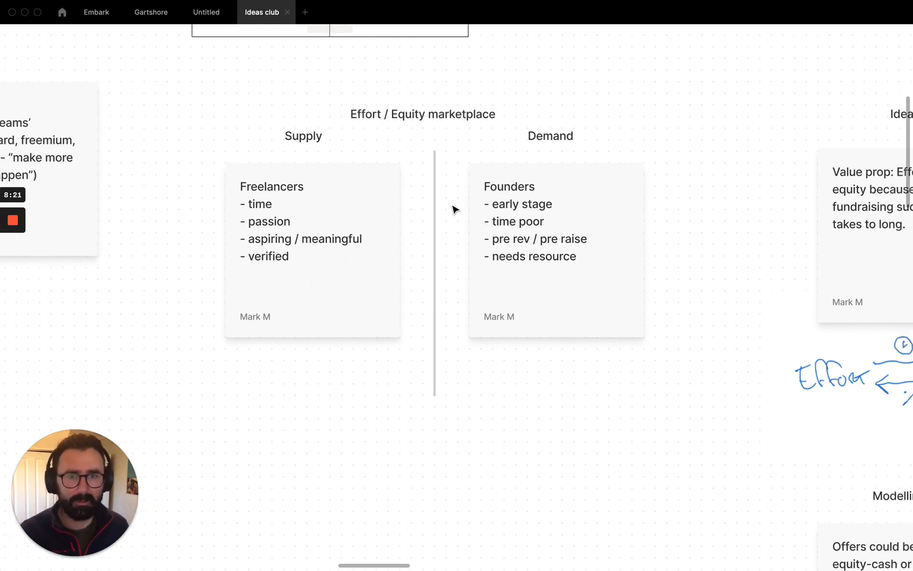
scroll(597, 195, right, 2)
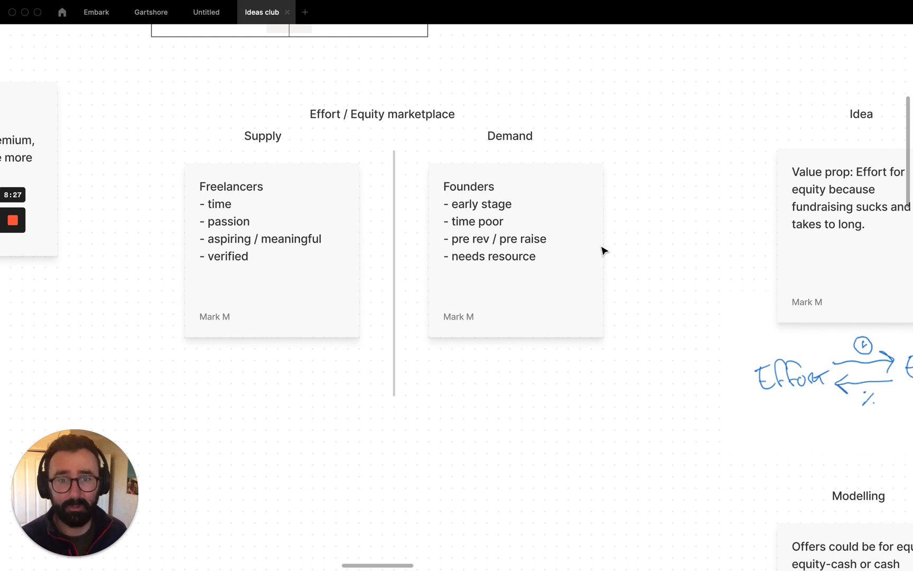
scroll(601, 249, down, 1)
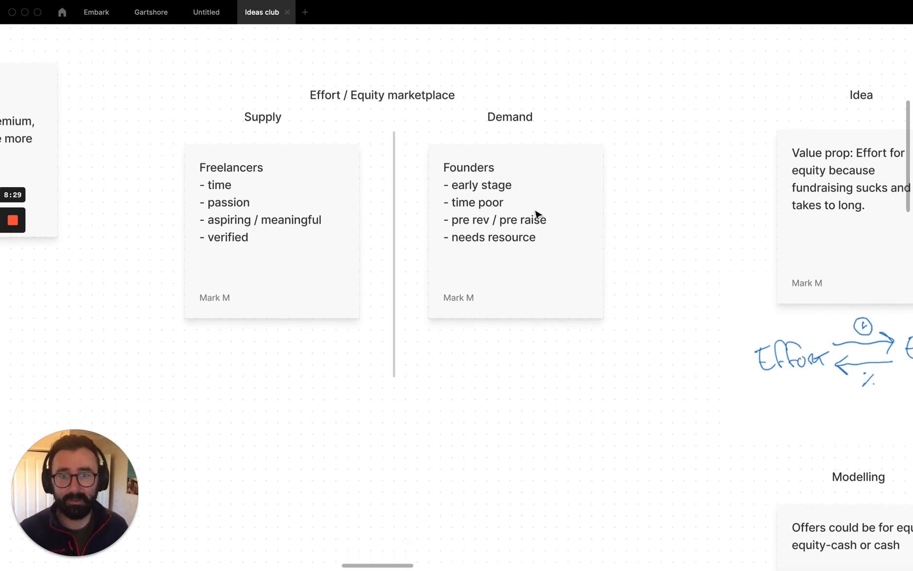
scroll(534, 214, right, 2)
scroll(457, 230, right, 1)
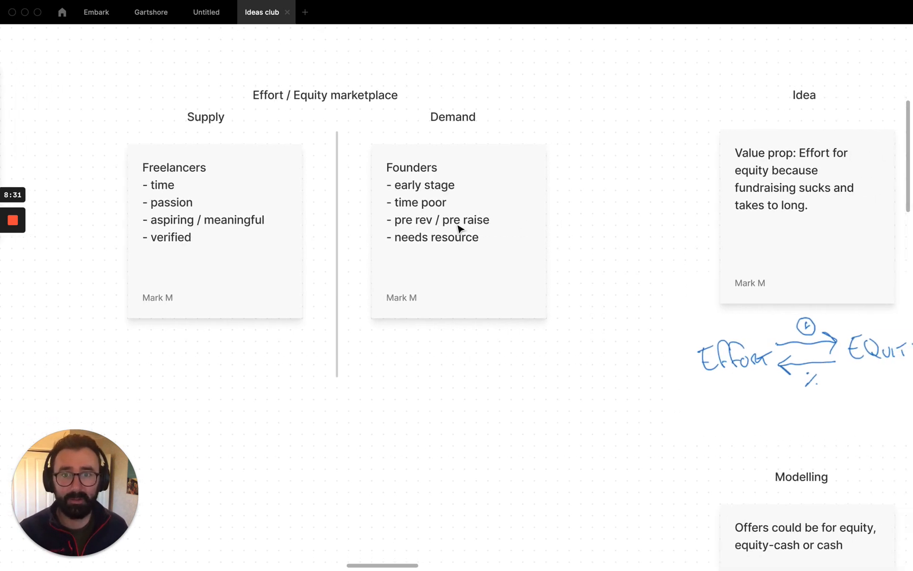
Review the Idea value proposition note and the effort-for-equity sketch, along with the surrounding Modelling and Customer channels notes.
scroll(458, 228, down, 5)
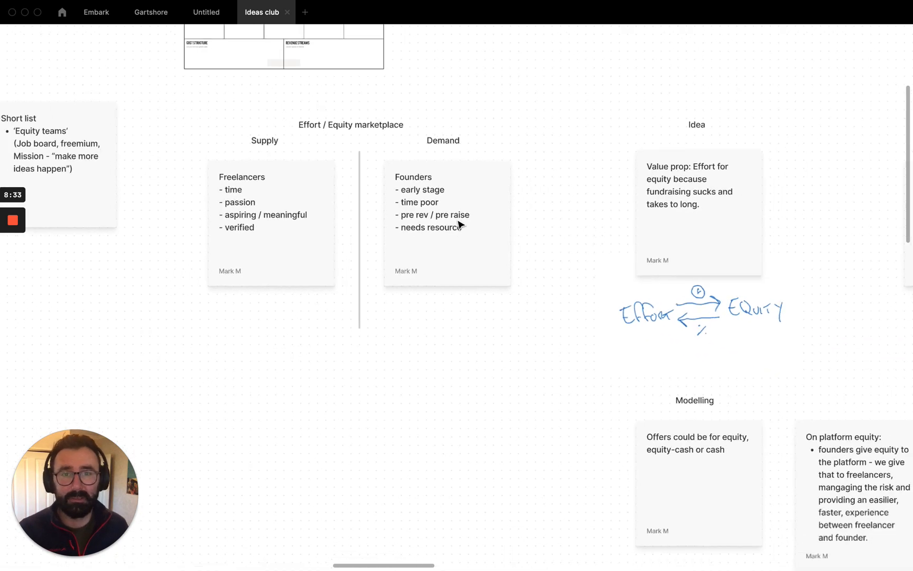
scroll(457, 225, right, 5)
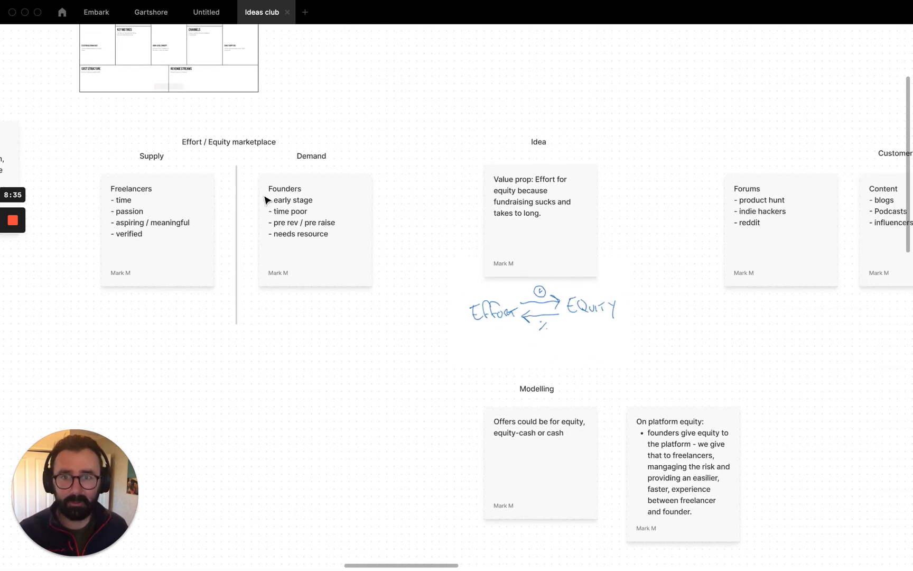
scroll(302, 157, right, 3)
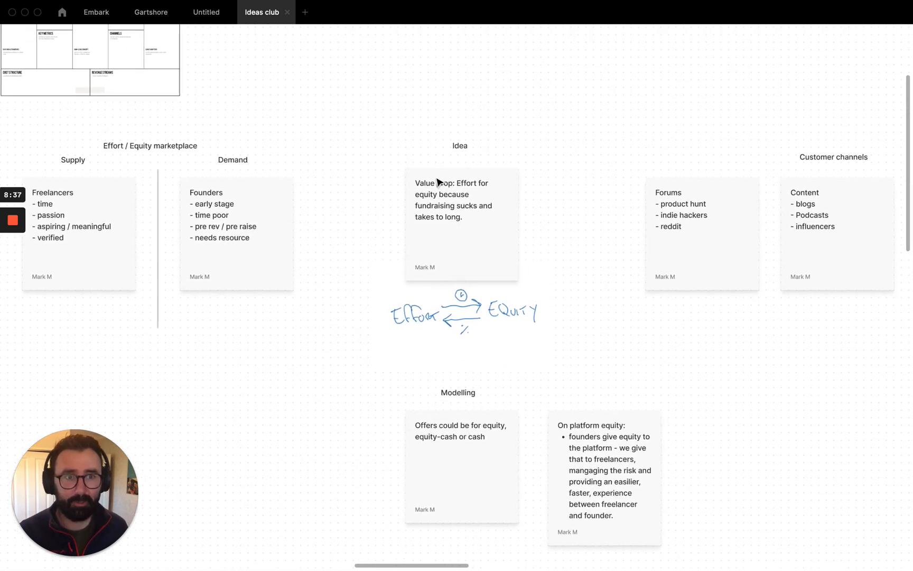
scroll(437, 182, right, 2)
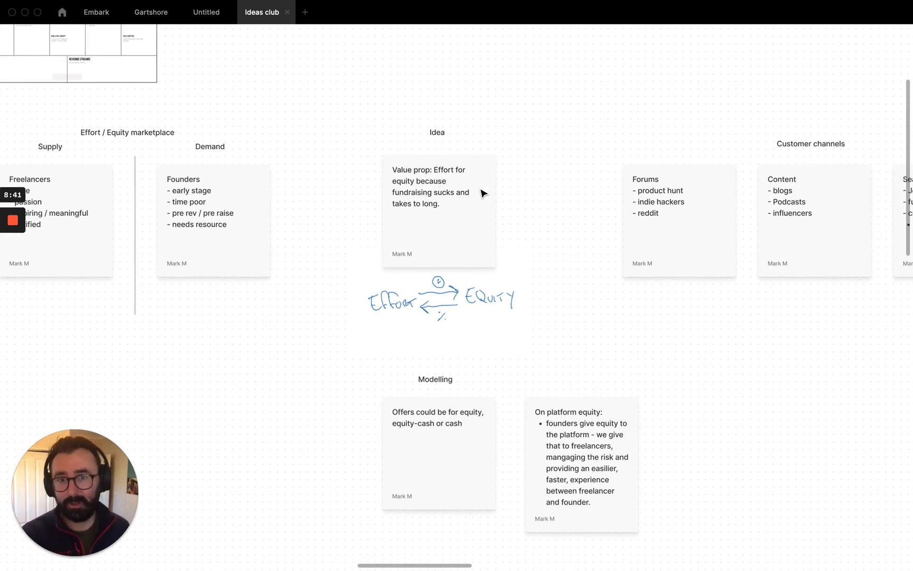
scroll(482, 193, right, 2)
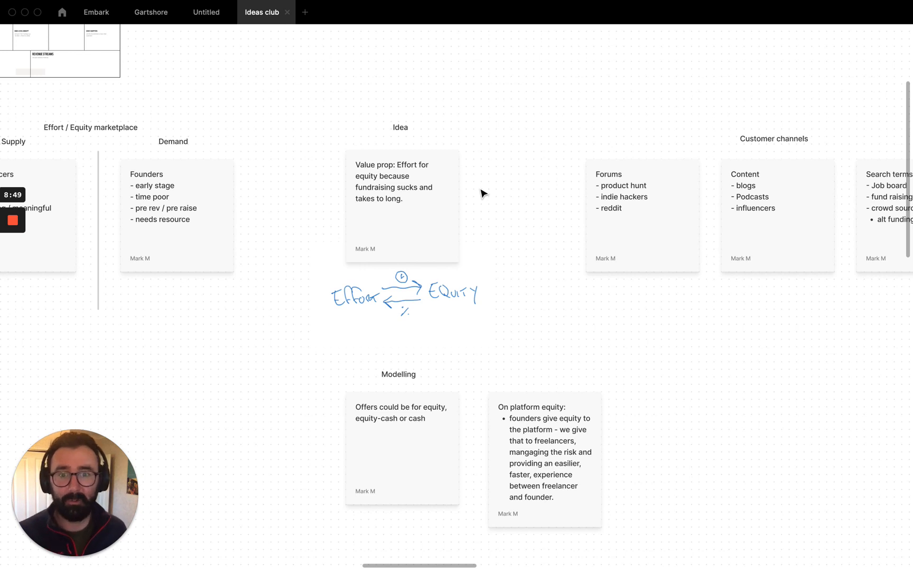
scroll(482, 193, right, 2)
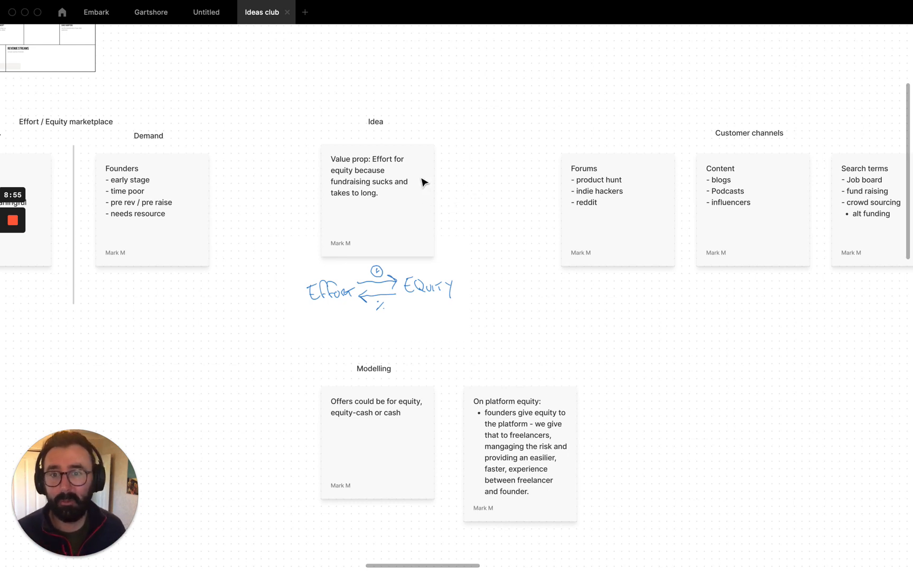
Reread the value proposition note under Idea together with the Effort and Equity exchange sketch below it.
scroll(416, 190, down, 2)
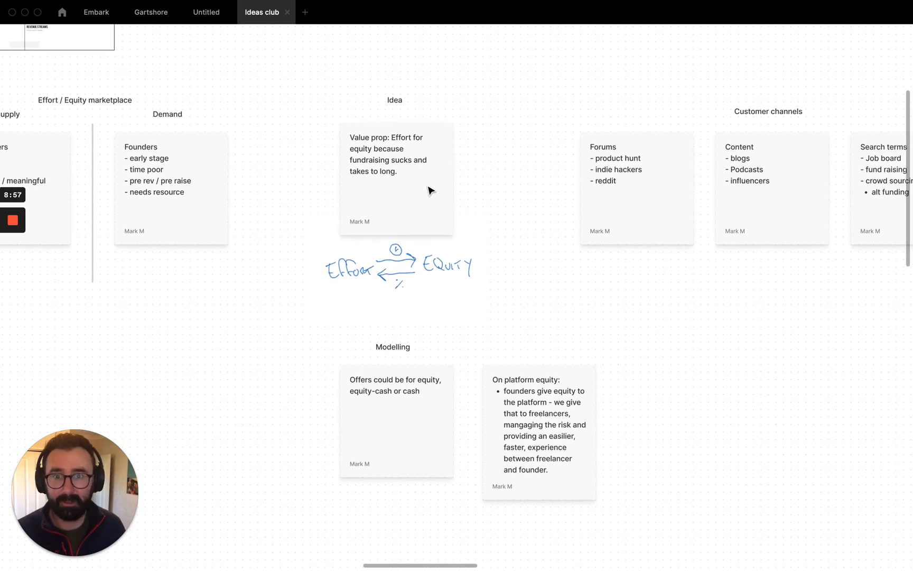
scroll(418, 135, up, 2)
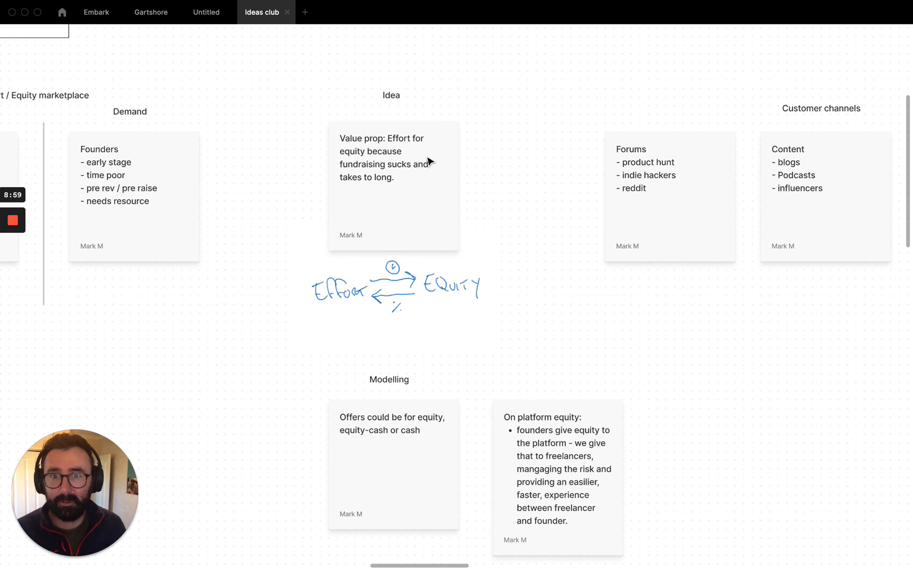
scroll(428, 160, up, 2)
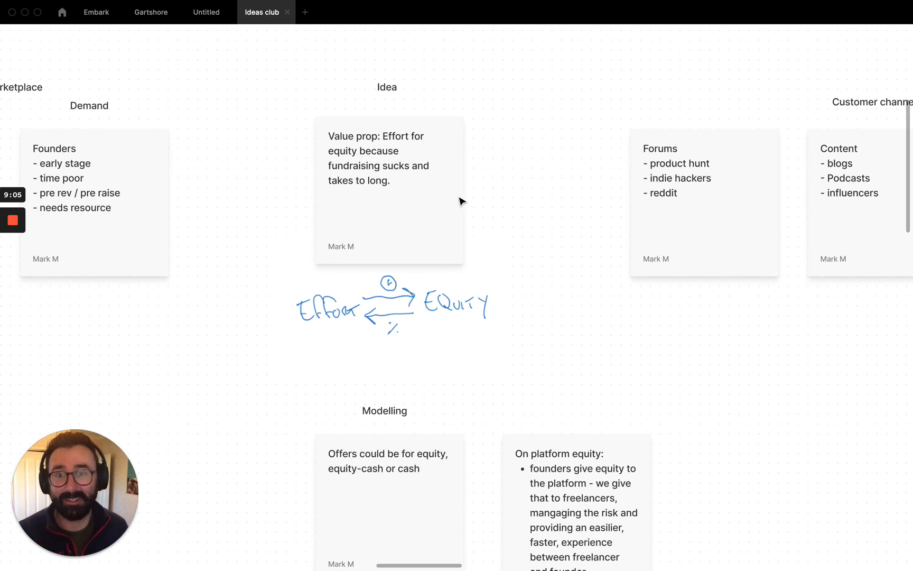
scroll(401, 259, down, 3)
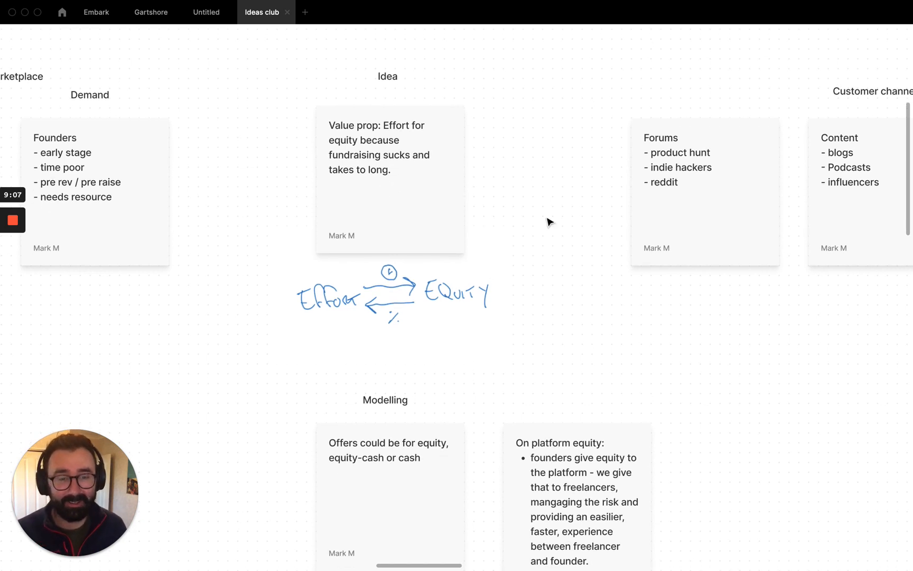
Read the two Modelling notes on offers for equity, equity-cash or cash and on platform equity.
scroll(549, 220, down, 8)
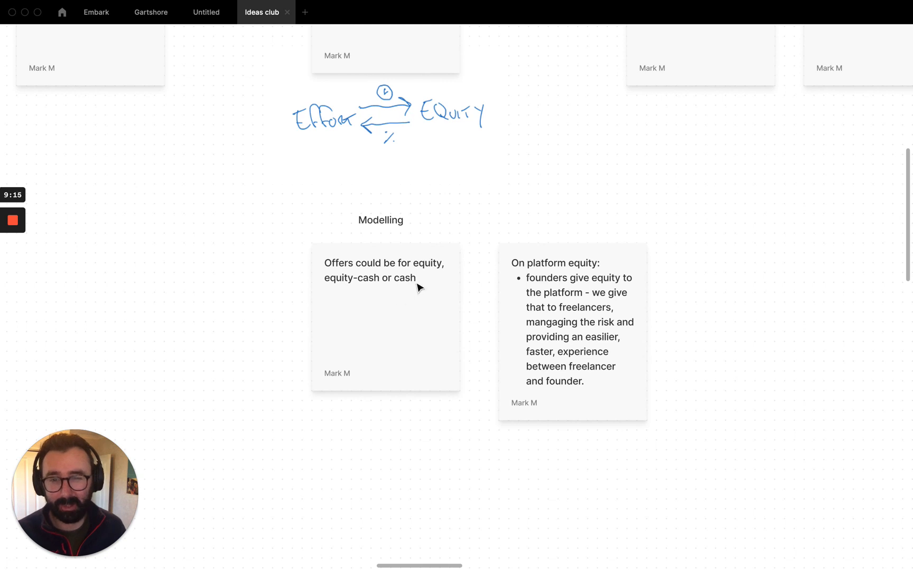
scroll(409, 268, right, 5)
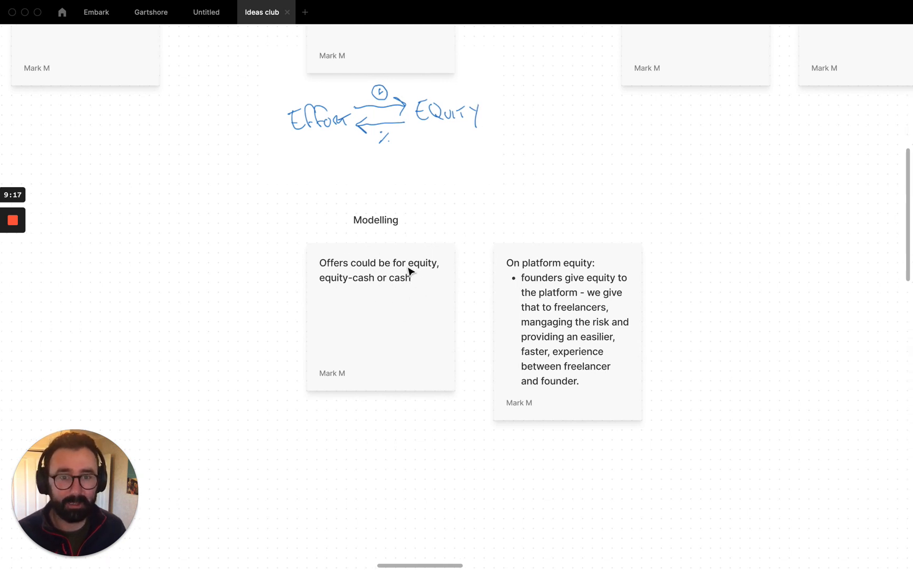
scroll(466, 246, up, 2)
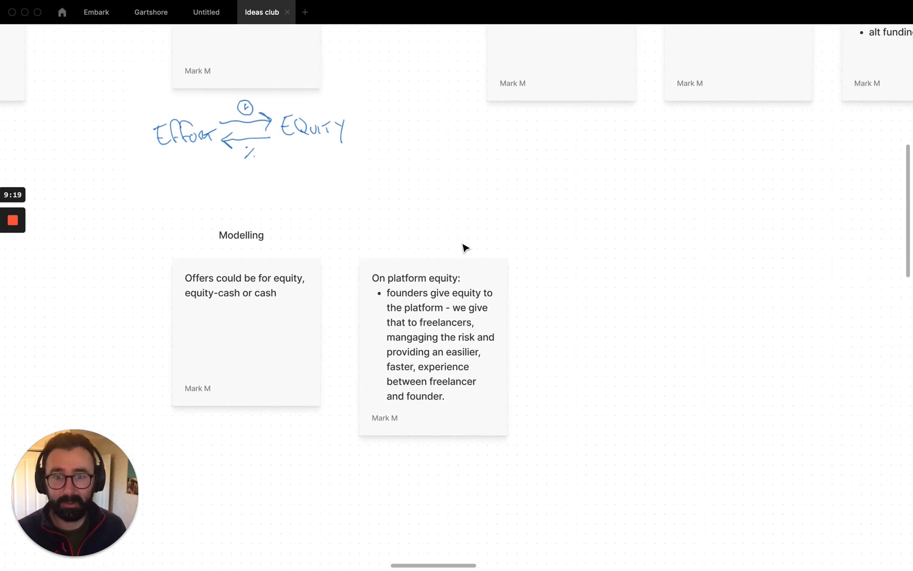
scroll(465, 247, down, 3)
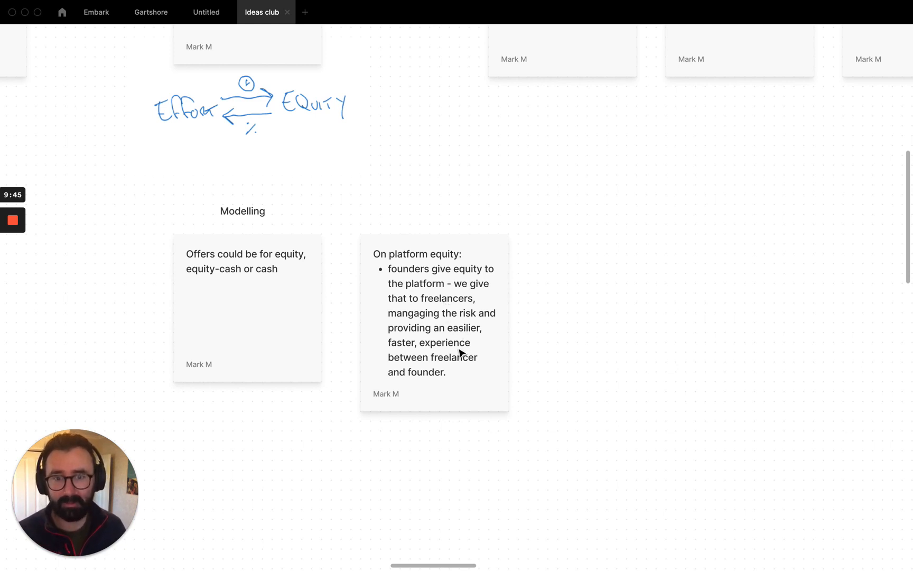
scroll(395, 287, up, 3)
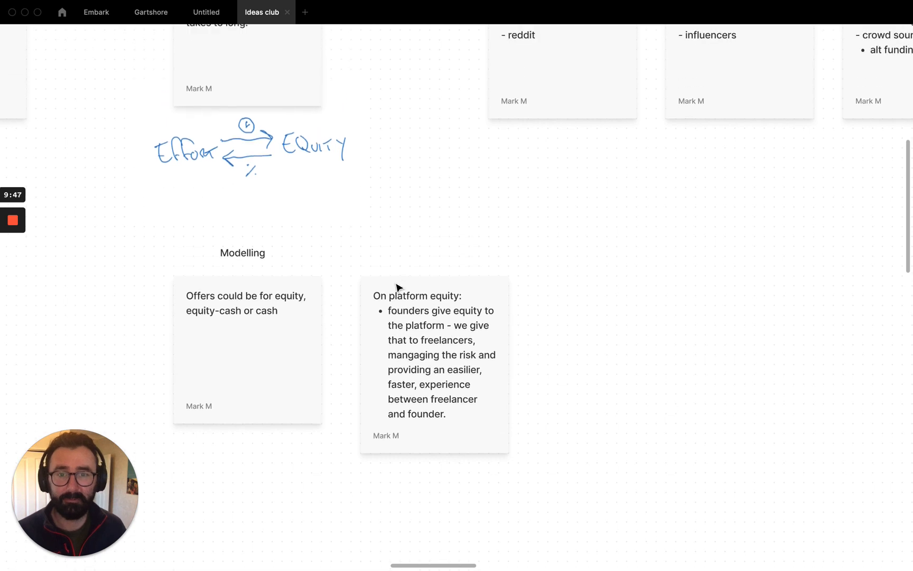
Review the Customer channels notes, covering Forums, Content and Search terms.
scroll(460, 285, up, 10)
scroll(461, 281, right, 10)
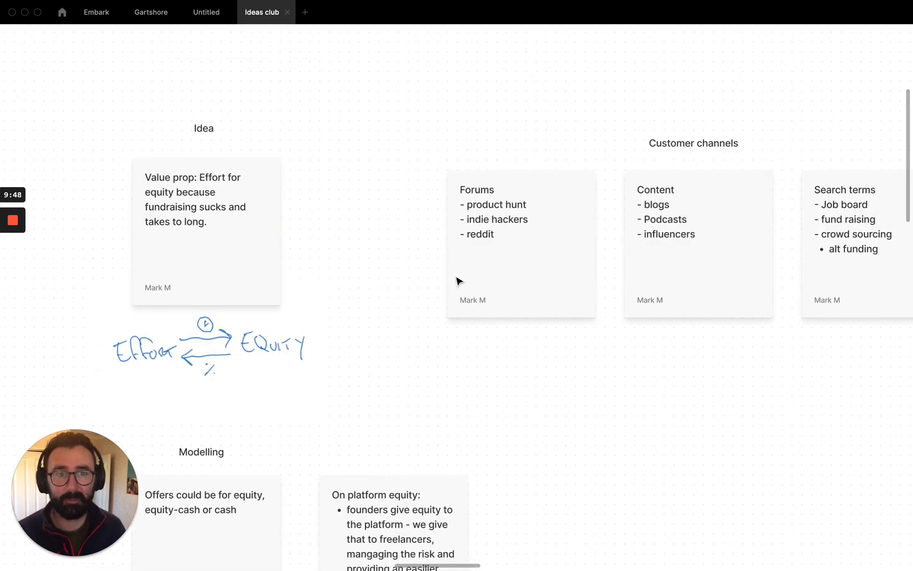
scroll(466, 277, right, 3)
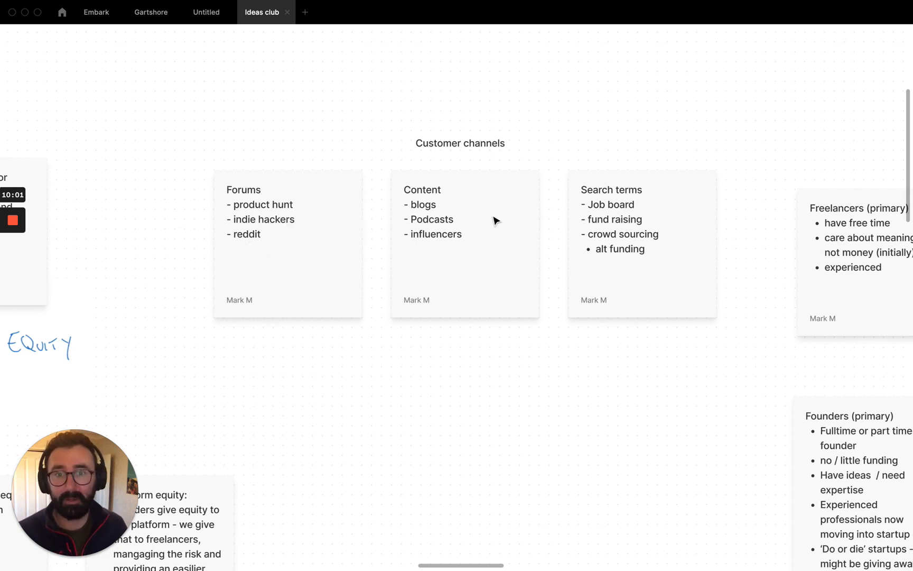
scroll(493, 221, right, 2)
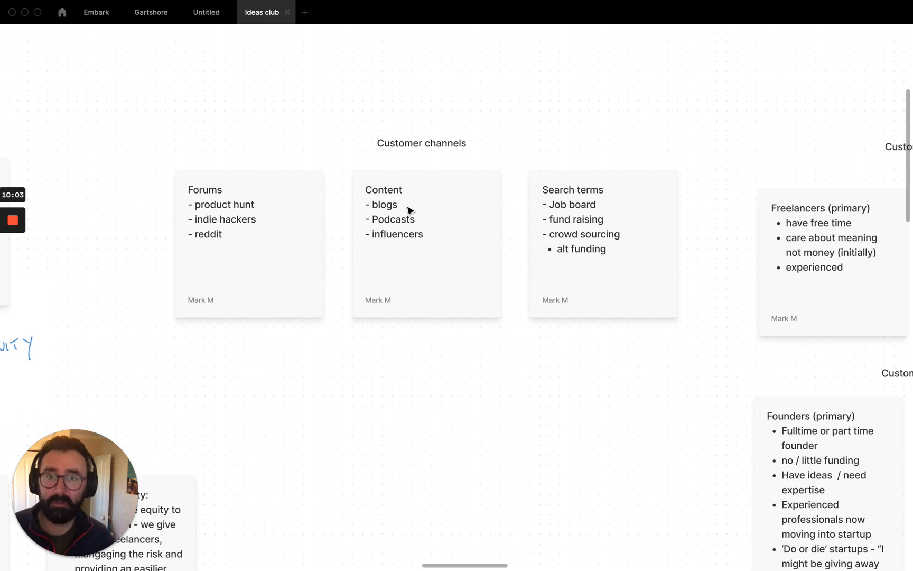
scroll(422, 235, down, 1)
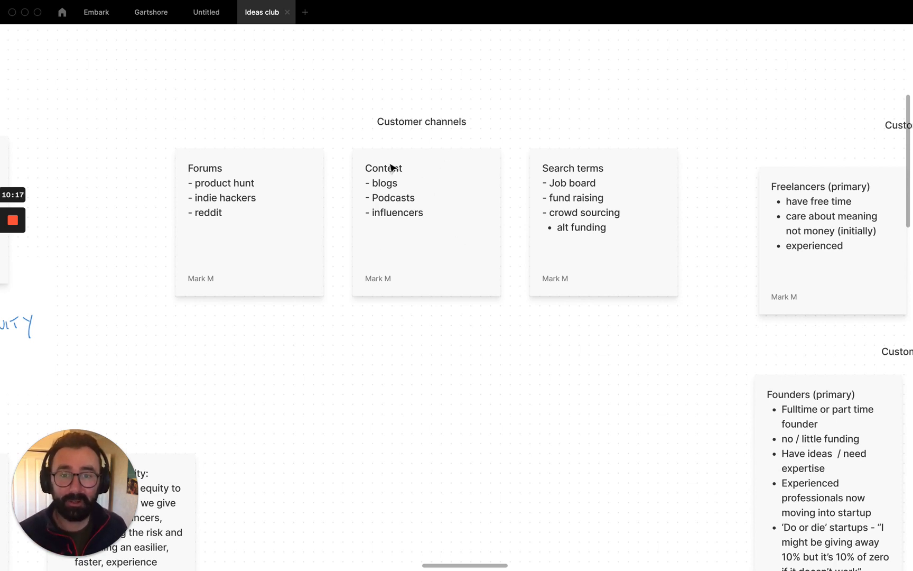
scroll(495, 217, right, 3)
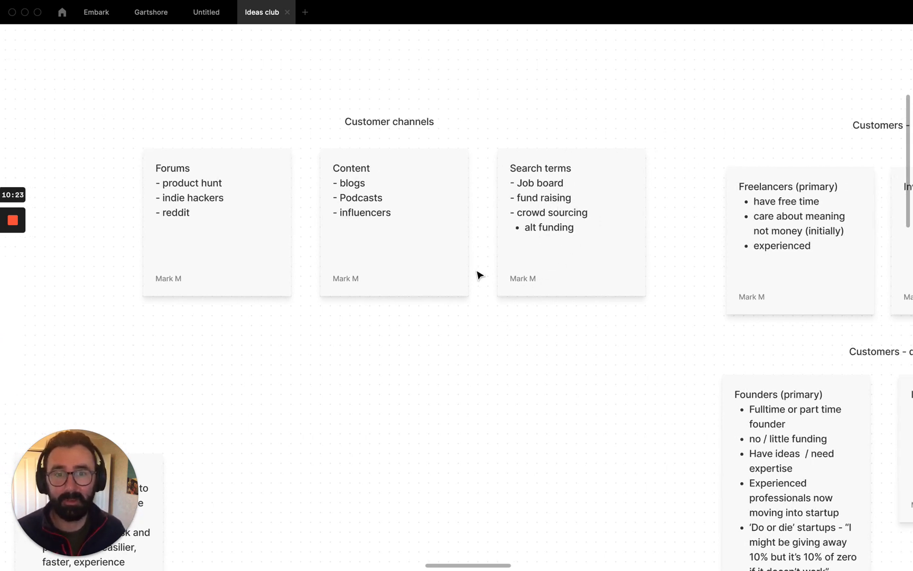
scroll(583, 185, right, 4)
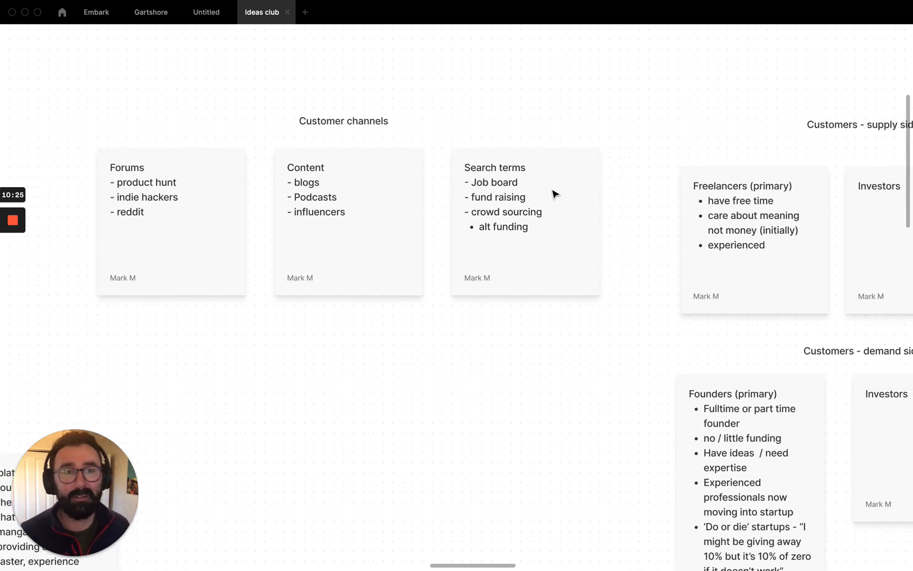
Examine the supply side and demand side customer assumptions, from Freelancers and Founders to Investors and Companies.
scroll(555, 194, right, 15)
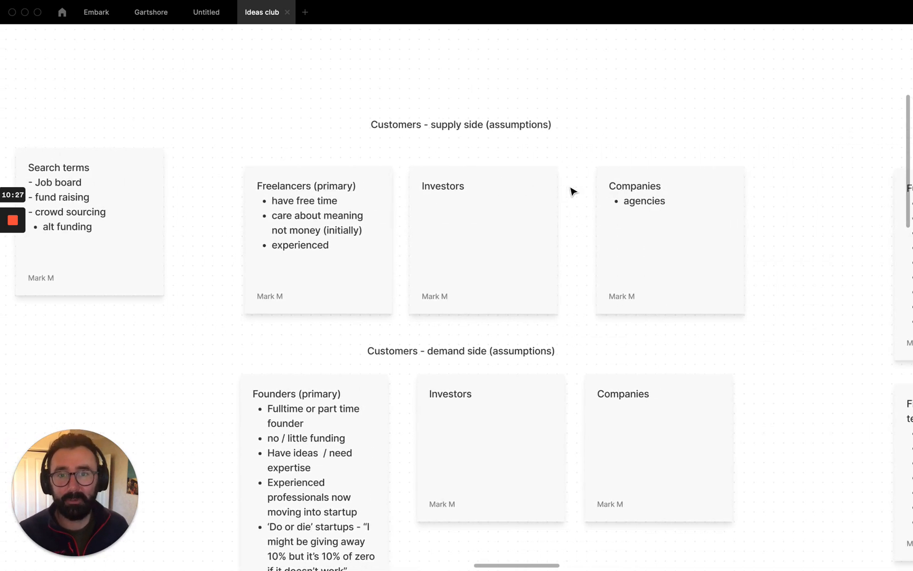
scroll(572, 190, down, 1)
scroll(572, 191, right, 5)
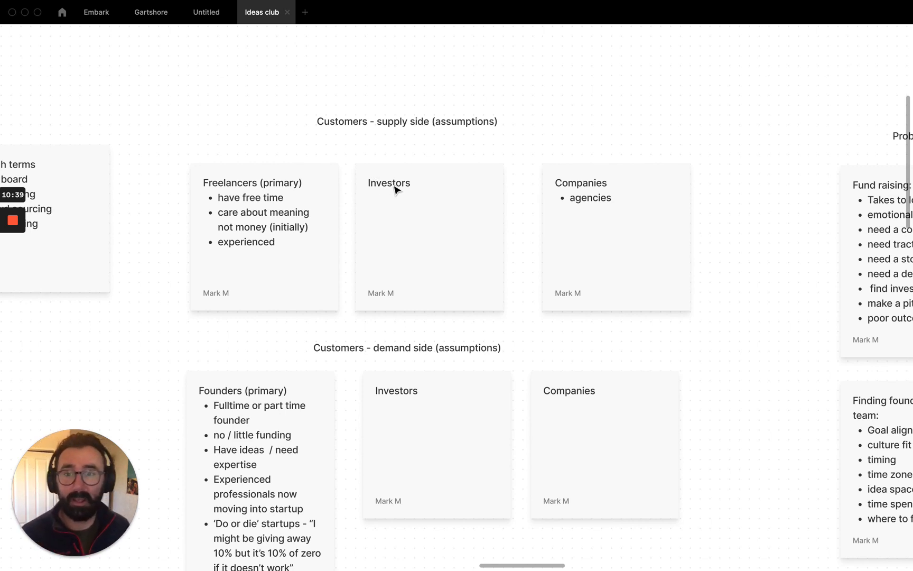
scroll(264, 208, left, 1)
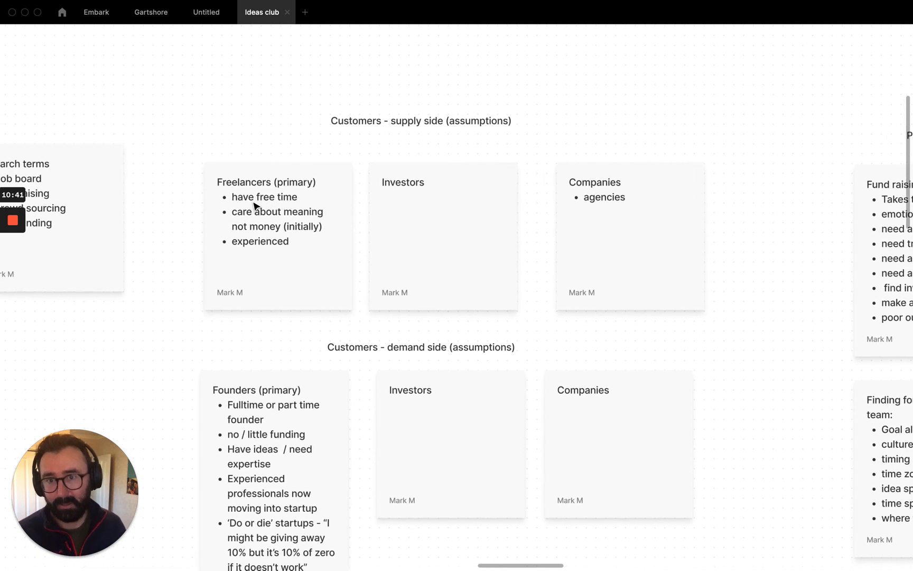
scroll(254, 205, down, 5)
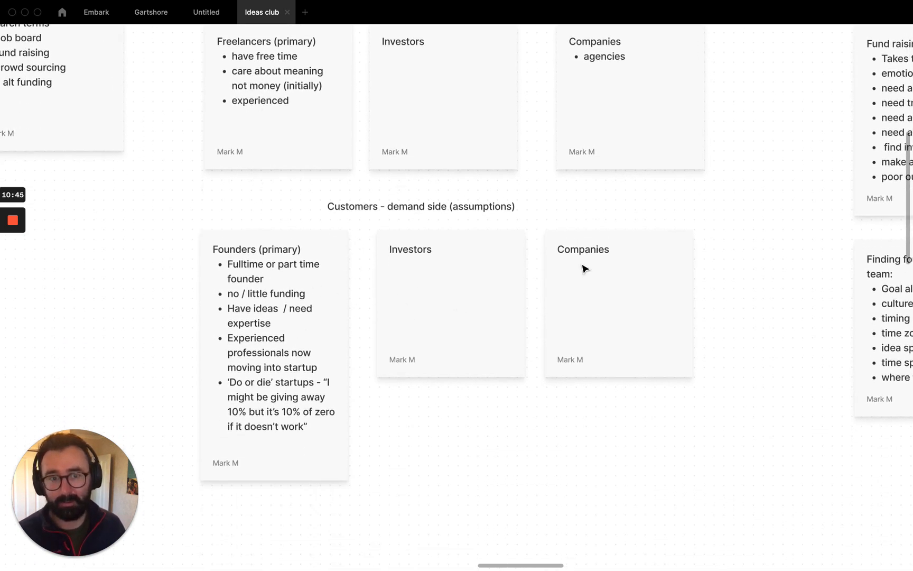
scroll(421, 234, down, 3)
scroll(422, 235, down, 5)
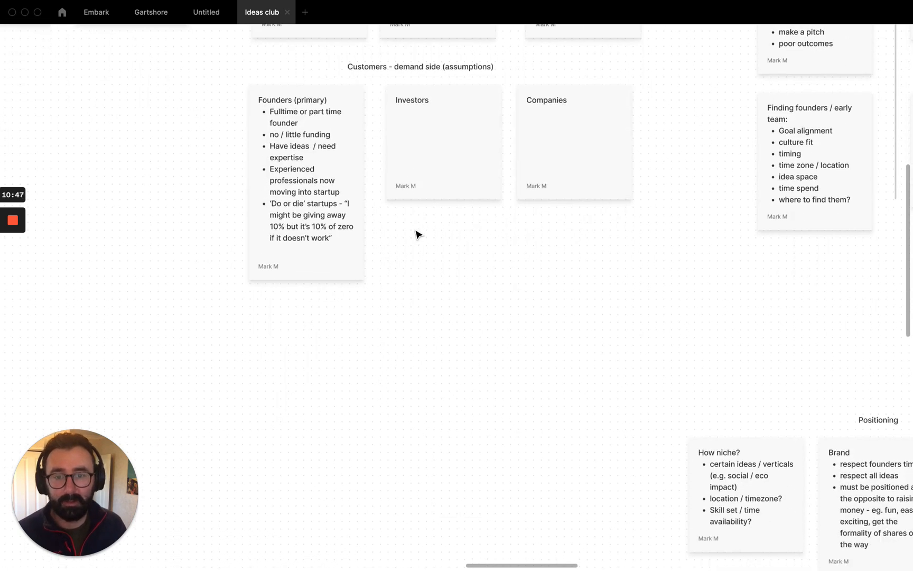
Read the Fund raising note under Problem and compare it with the Solution note about giving equity for resource.
scroll(422, 234, up, 6)
scroll(422, 234, right, 15)
scroll(393, 151, up, 5)
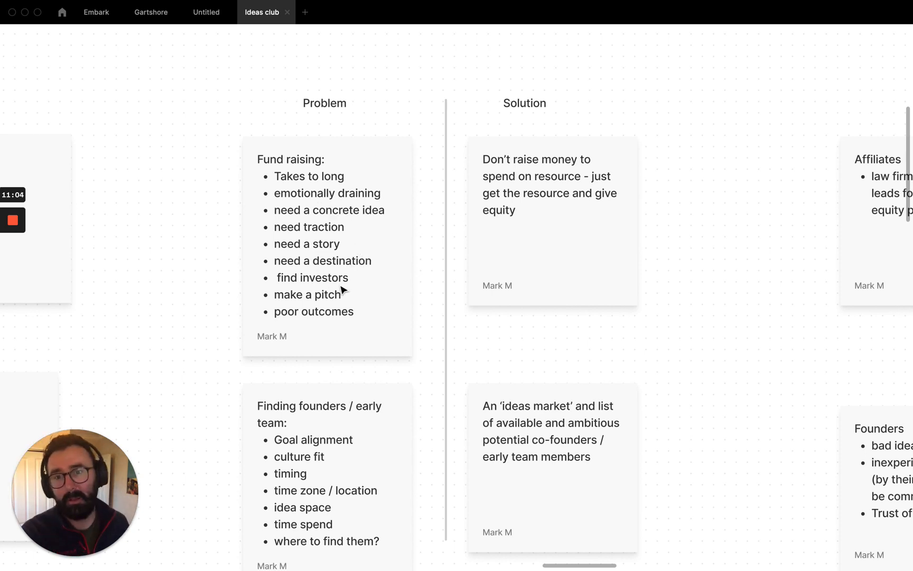
scroll(513, 199, down, 2)
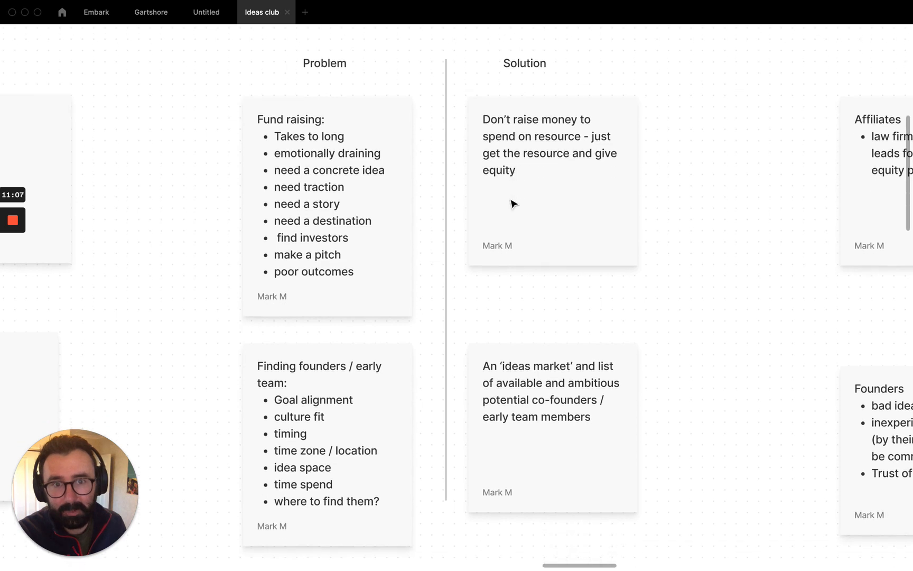
scroll(533, 120, up, 1)
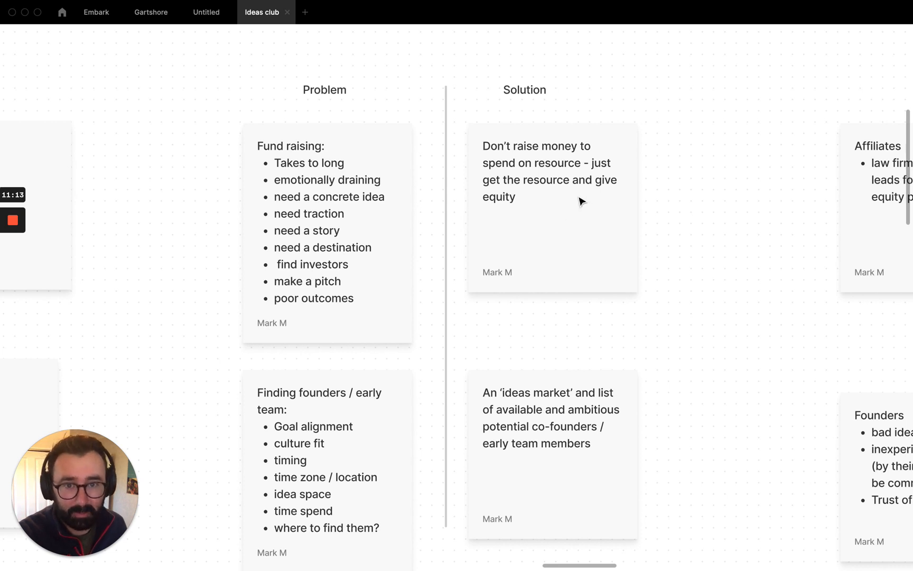
scroll(606, 199, down, 2)
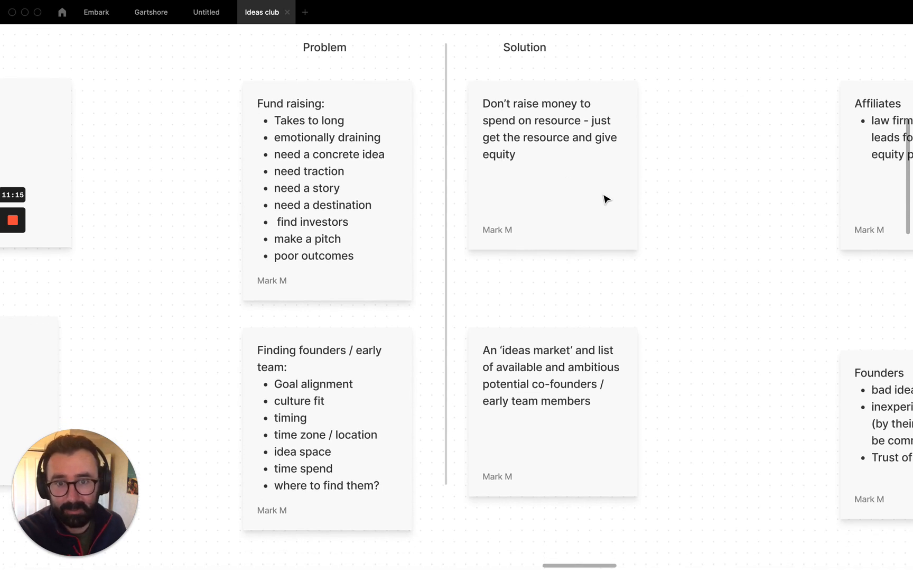
scroll(586, 192, up, 1)
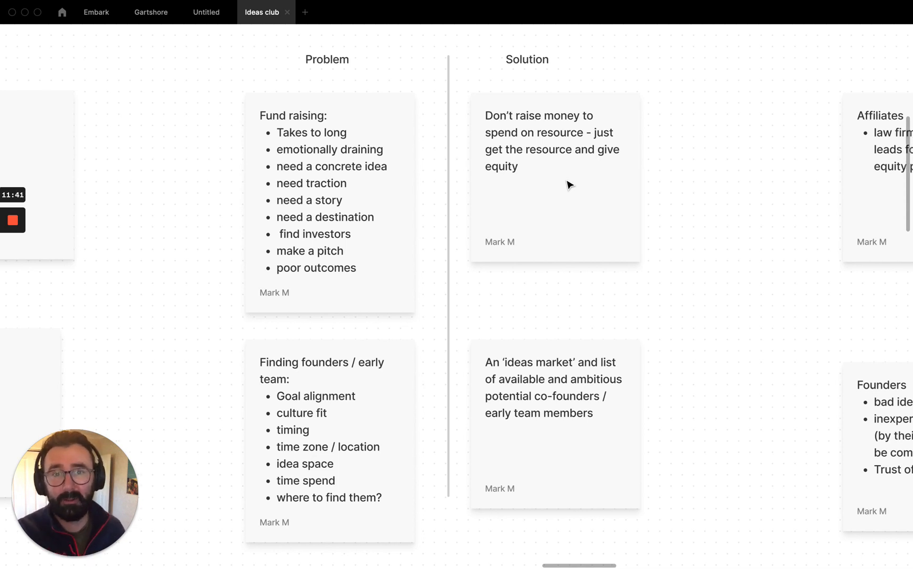
scroll(570, 191, down, 1)
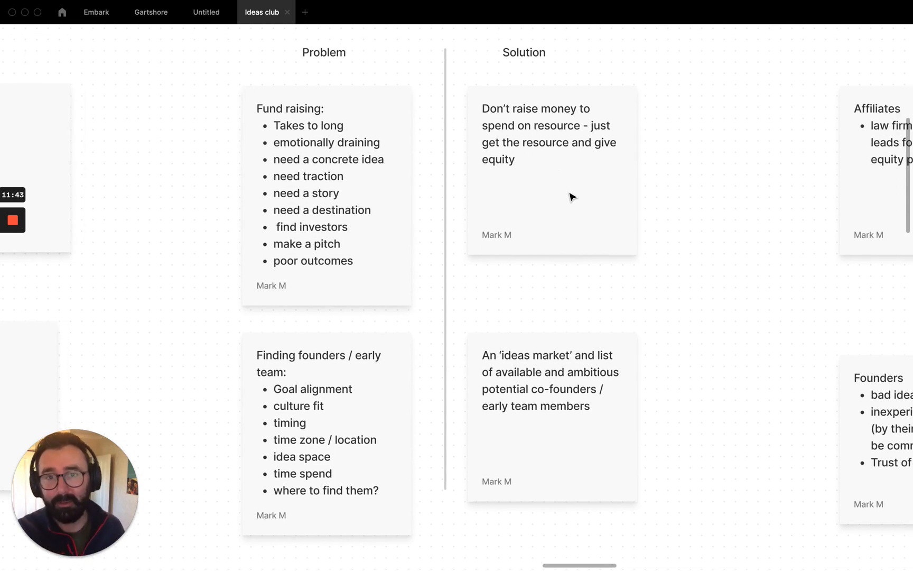
Compare the 'Finding founders / early team' problem note with its 'ideas market' solution note.
scroll(578, 185, down, 2)
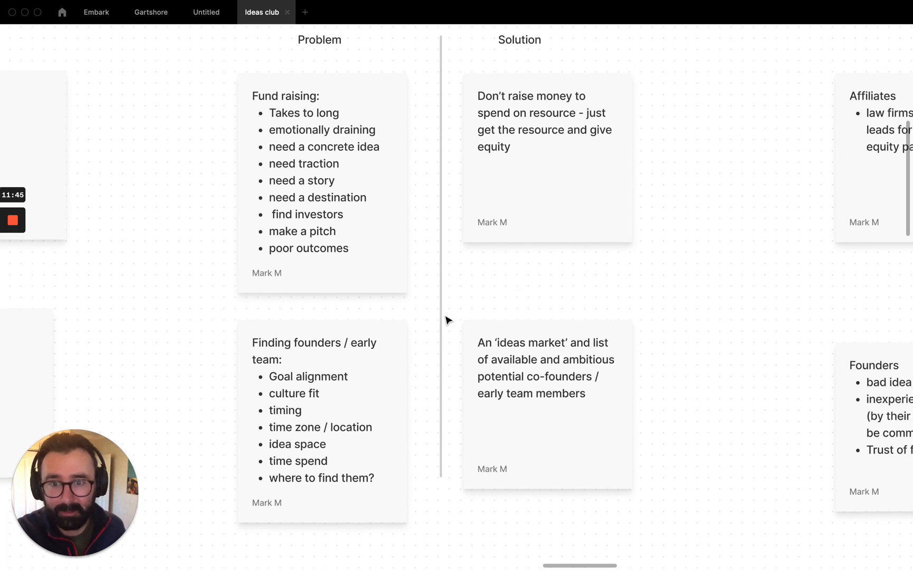
scroll(417, 324, down, 2)
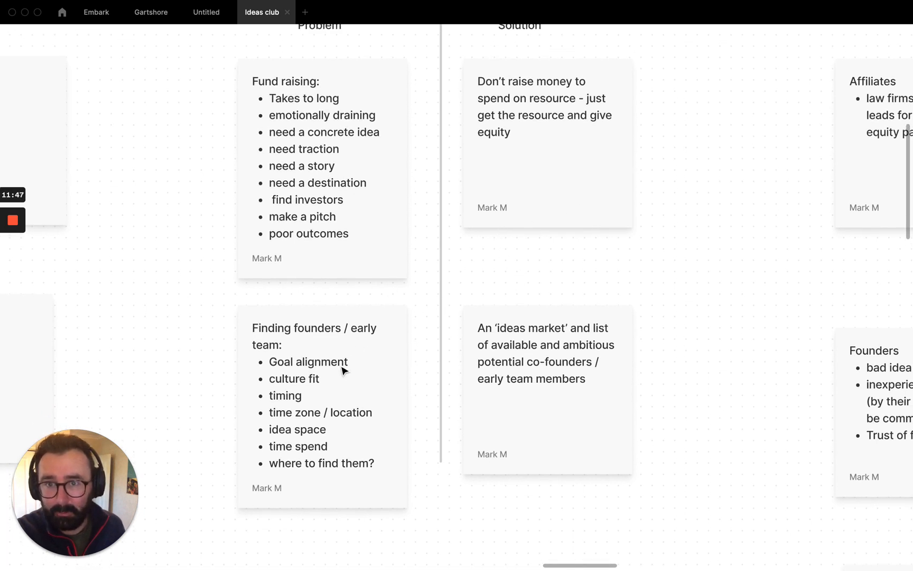
scroll(341, 347, down, 5)
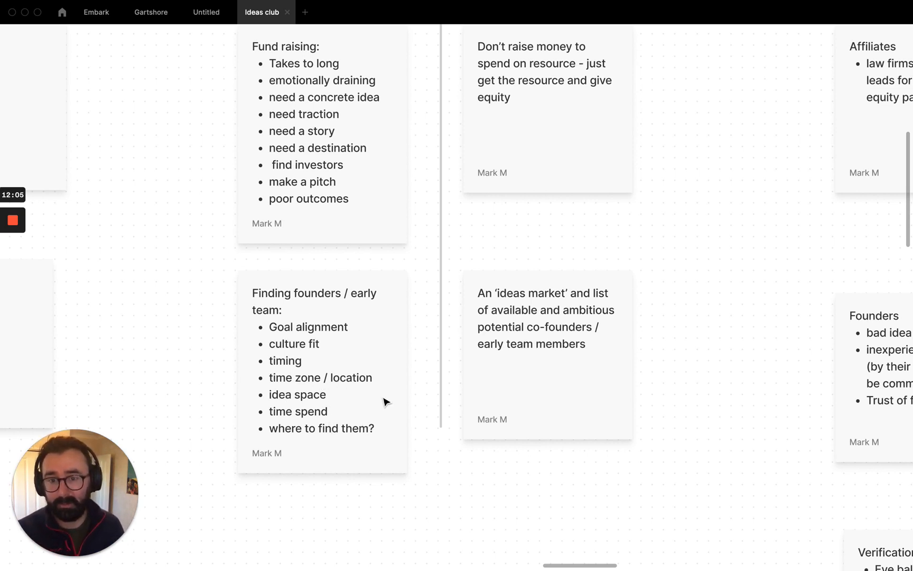
scroll(353, 417, up, 1)
scroll(347, 399, up, 5)
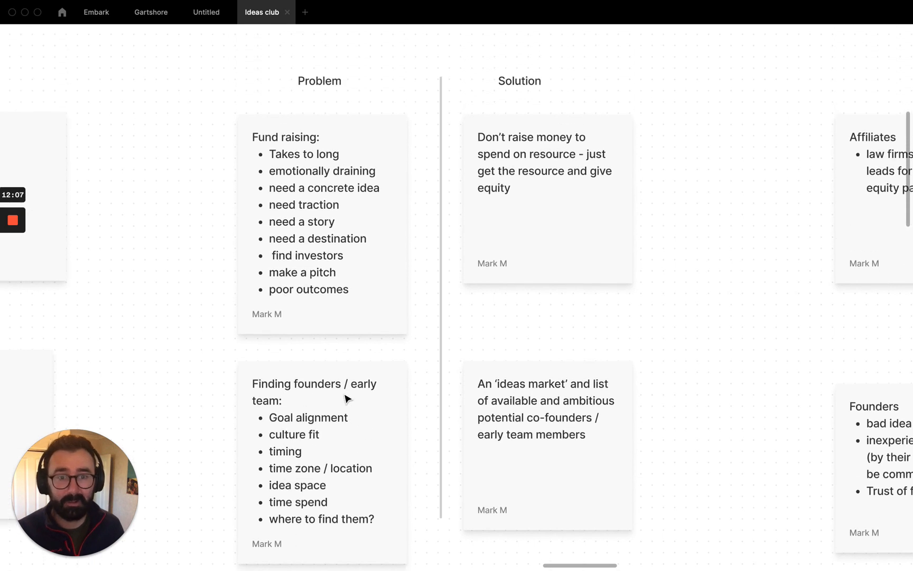
scroll(459, 412, down, 1)
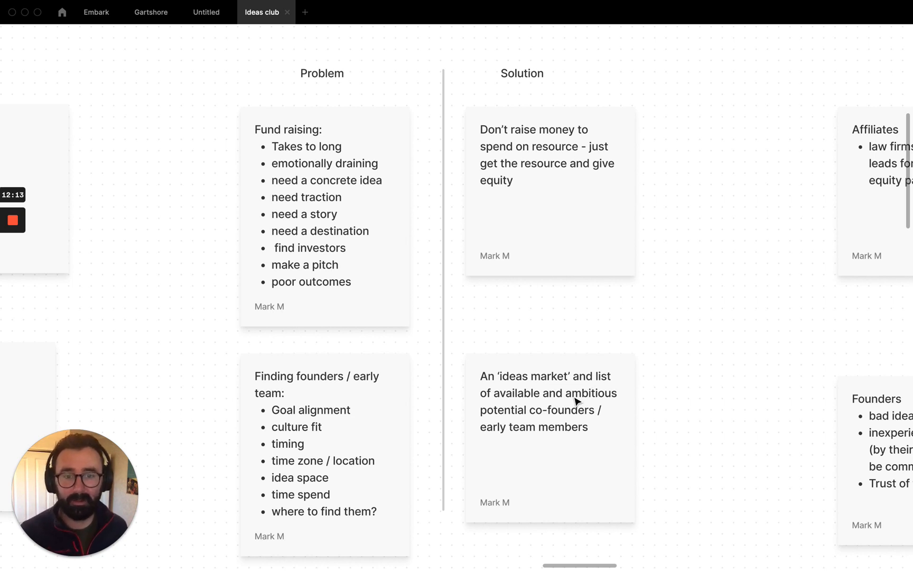
scroll(576, 400, down, 2)
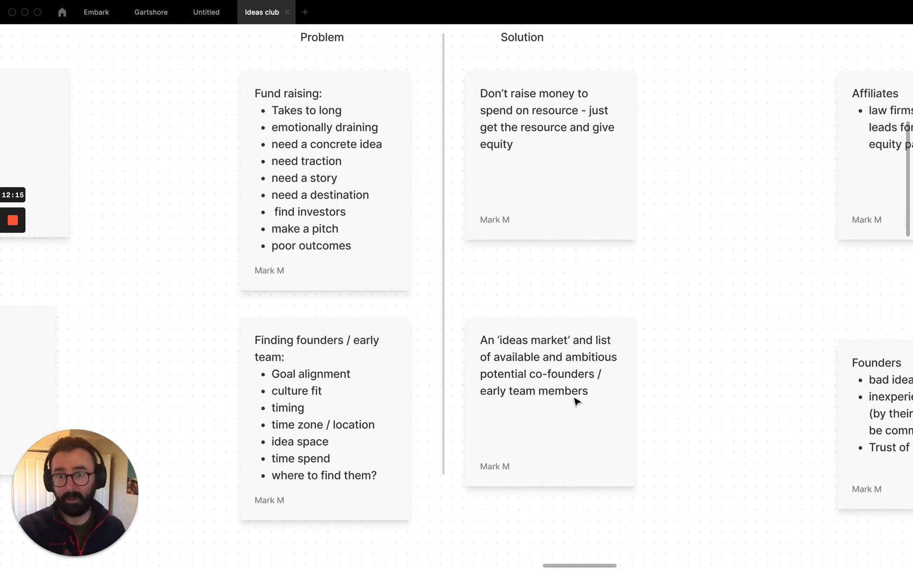
Read the Positioning notes on How niche?, Brand and Trust.
scroll(631, 403, right, 2)
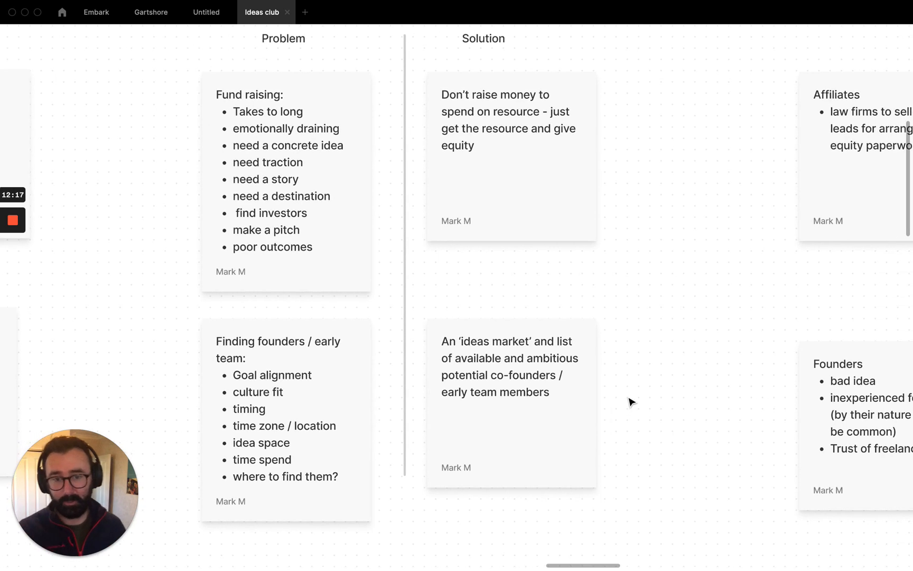
scroll(632, 403, down, 3)
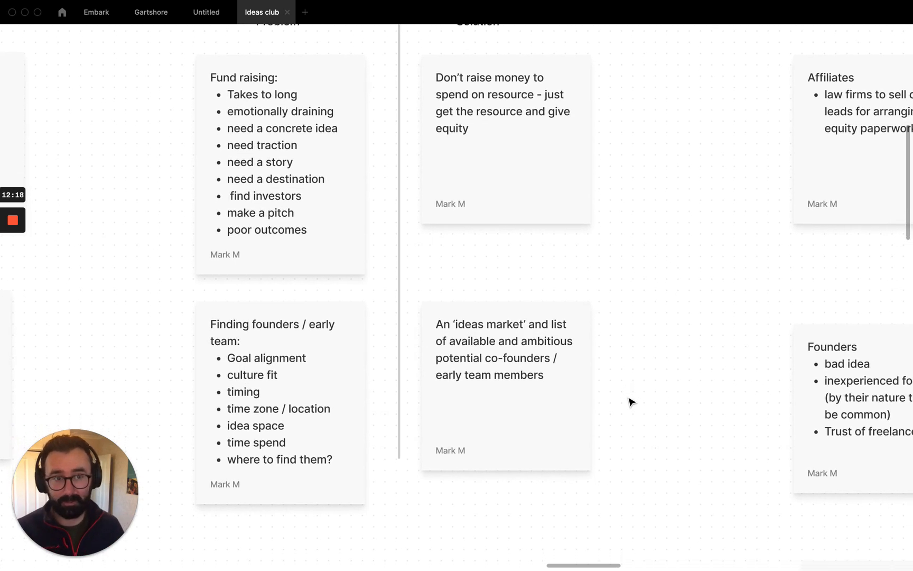
scroll(631, 403, up, 2)
scroll(632, 403, down, 5)
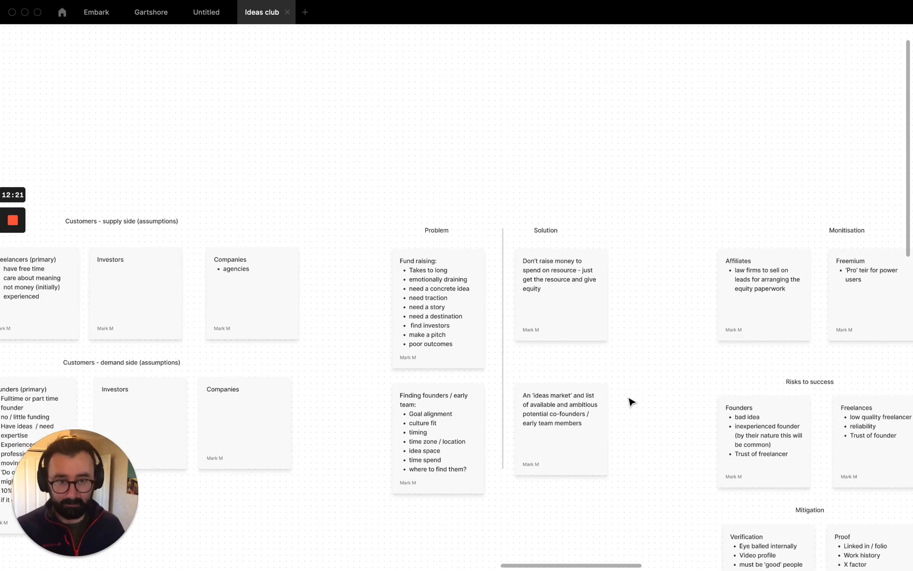
scroll(630, 399, up, 3)
scroll(630, 400, left, 3)
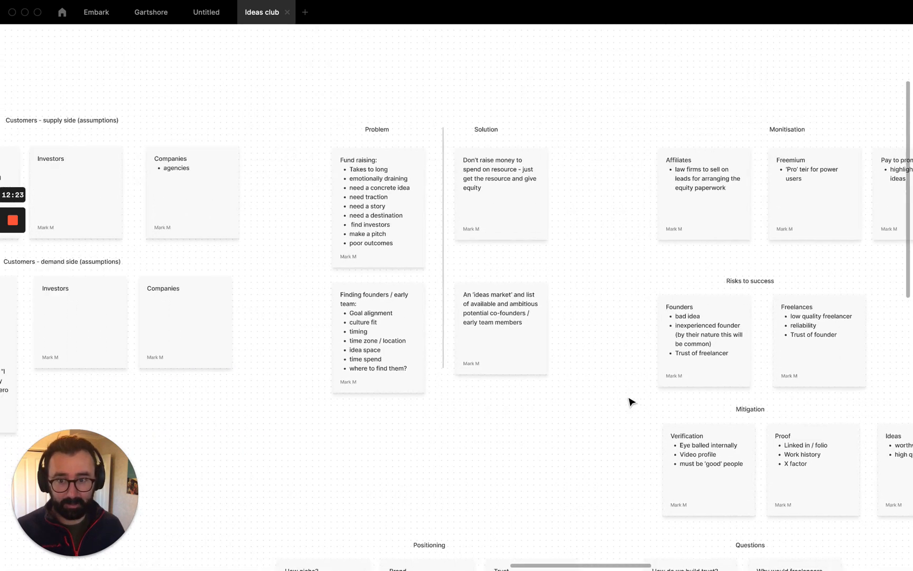
scroll(630, 399, down, 6)
scroll(485, 403, up, 3)
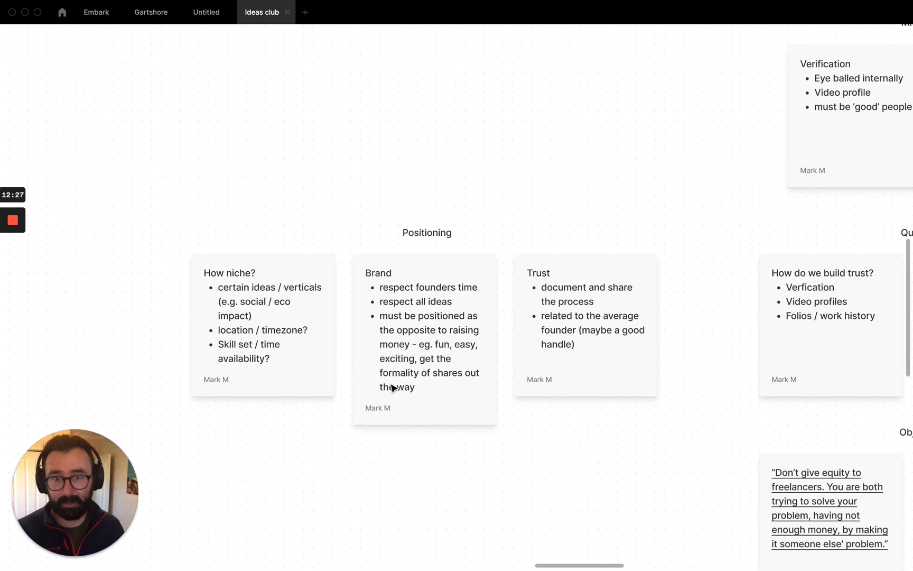
scroll(533, 273, down, 3)
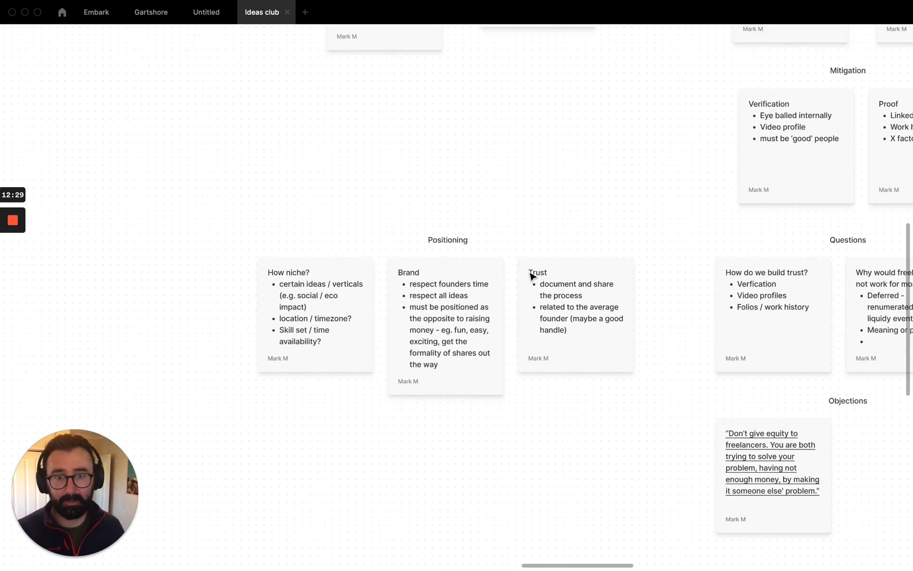
scroll(461, 231, down, 2)
scroll(461, 231, right, 2)
scroll(461, 231, right, 2)
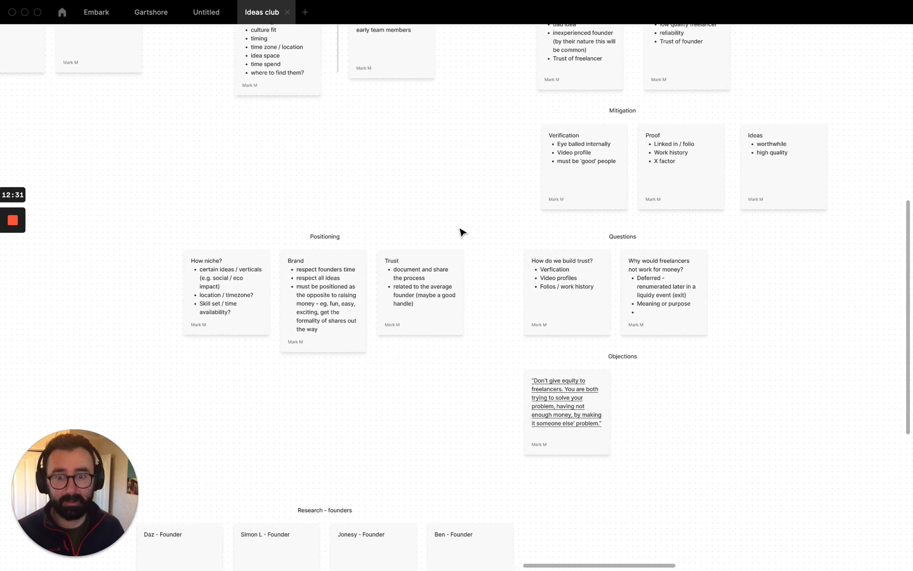
Review the Monitisation notes, covering Affiliates, Freemium, Pay to promote and Pay for legal process.
scroll(461, 232, up, 5)
scroll(461, 231, right, 2)
scroll(461, 231, up, 1)
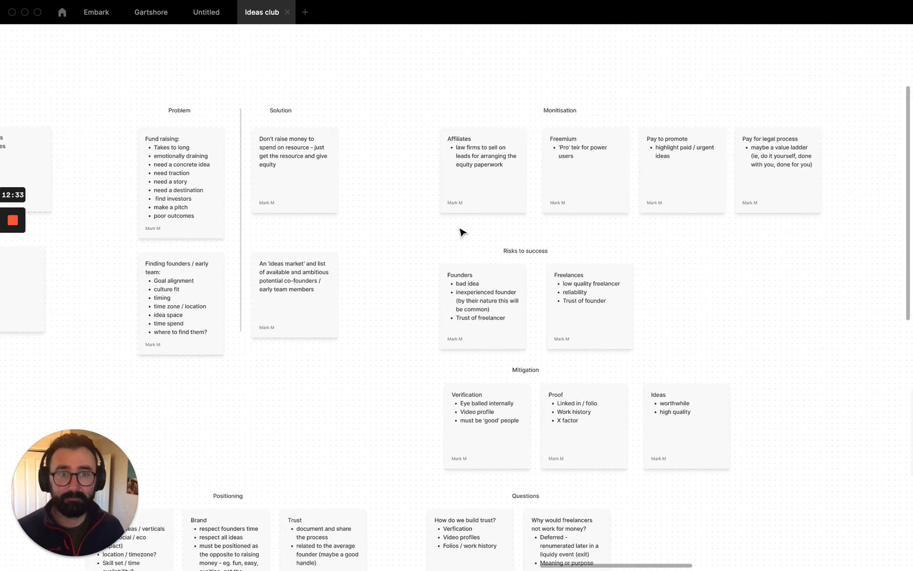
scroll(548, 149, up, 5)
scroll(548, 154, right, 2)
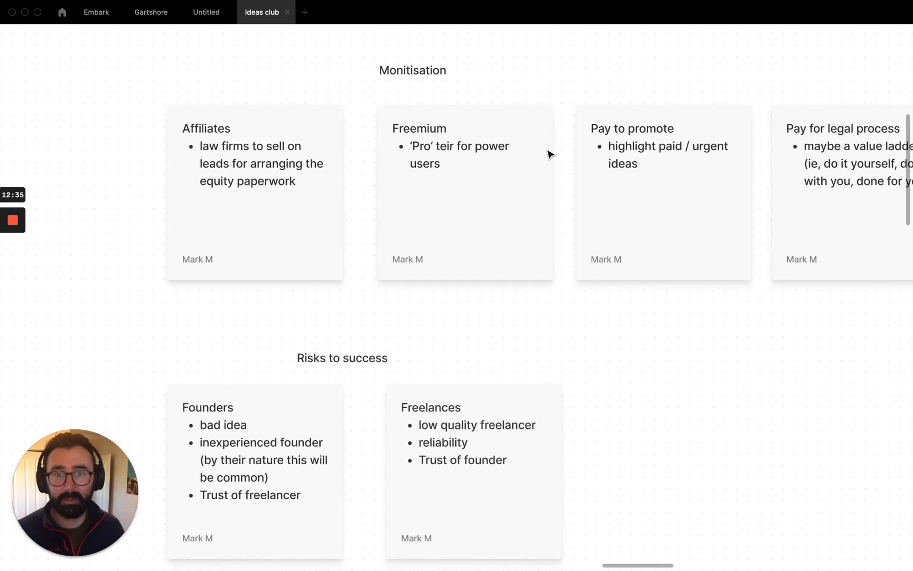
scroll(548, 153, down, 2)
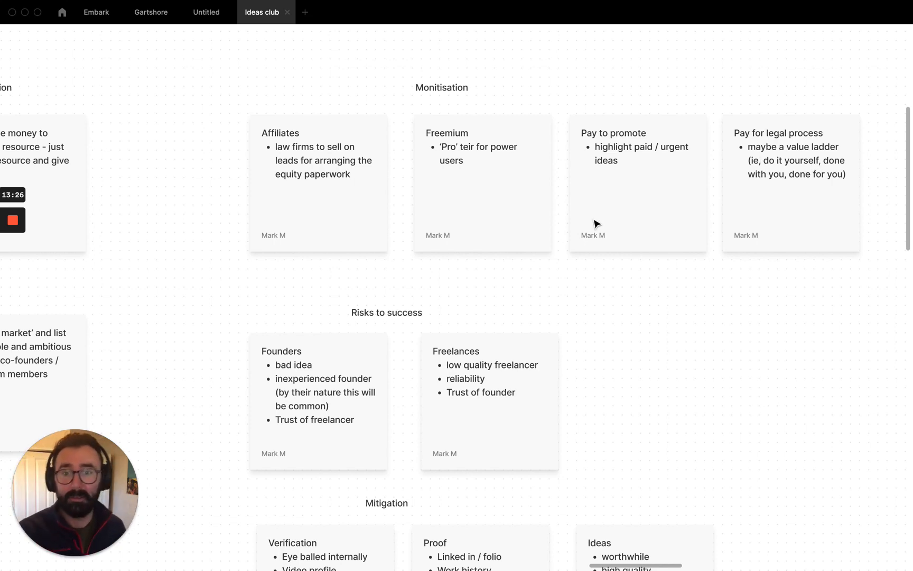
Examine the Risks to success notes for Founders and Freelances, together with the Mitigation notes on Verification, Proof and Ideas.
scroll(595, 224, down, 5)
scroll(595, 224, left, 3)
scroll(594, 226, down, 4)
scroll(594, 226, left, 1)
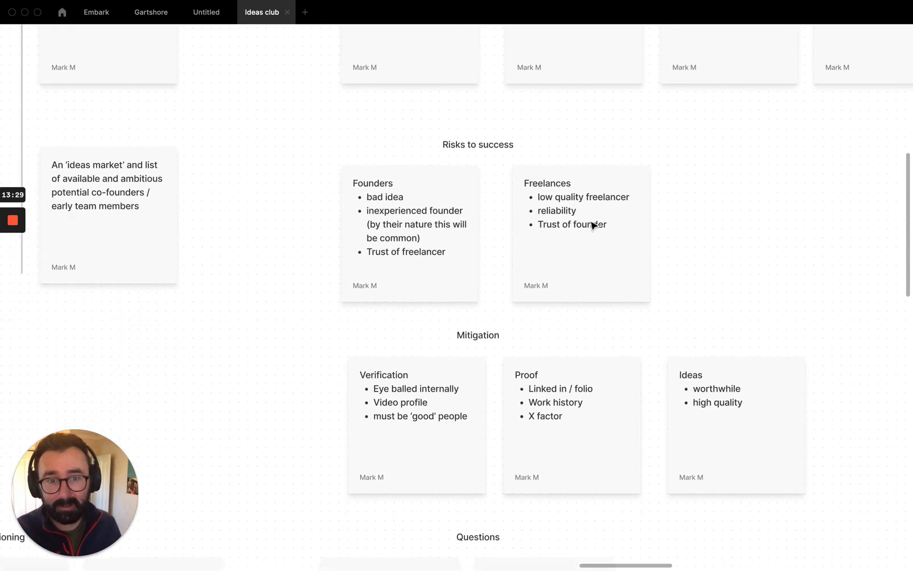
scroll(539, 144, up, 1)
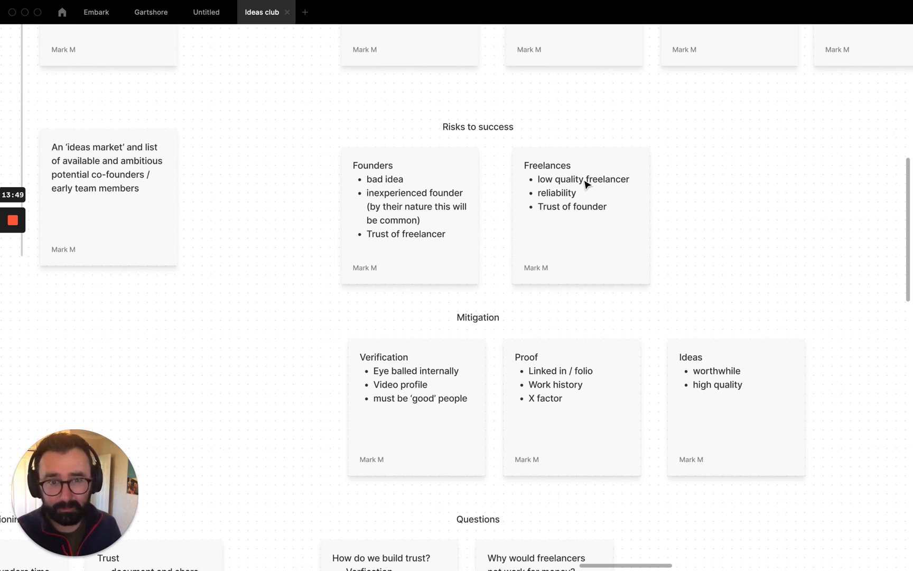
scroll(603, 164, right, 2)
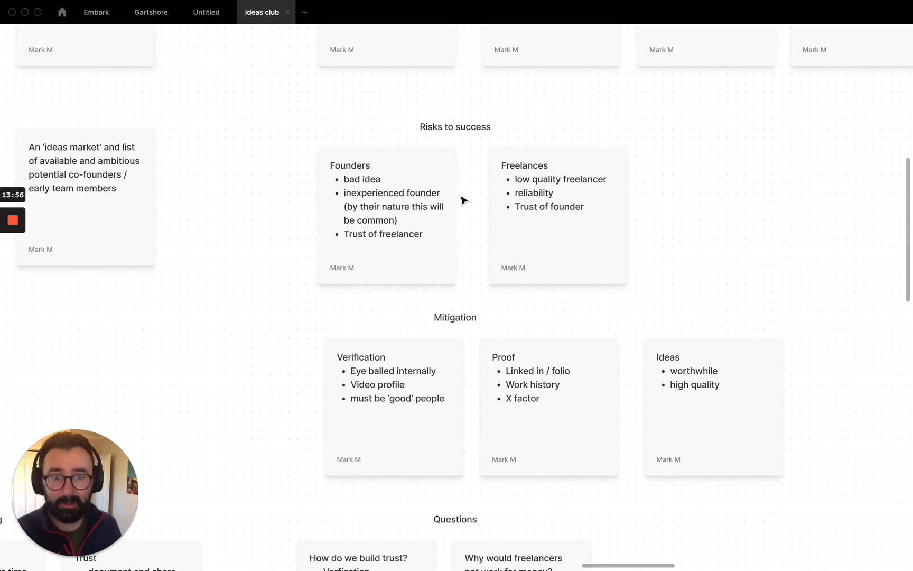
scroll(463, 200, down, 5)
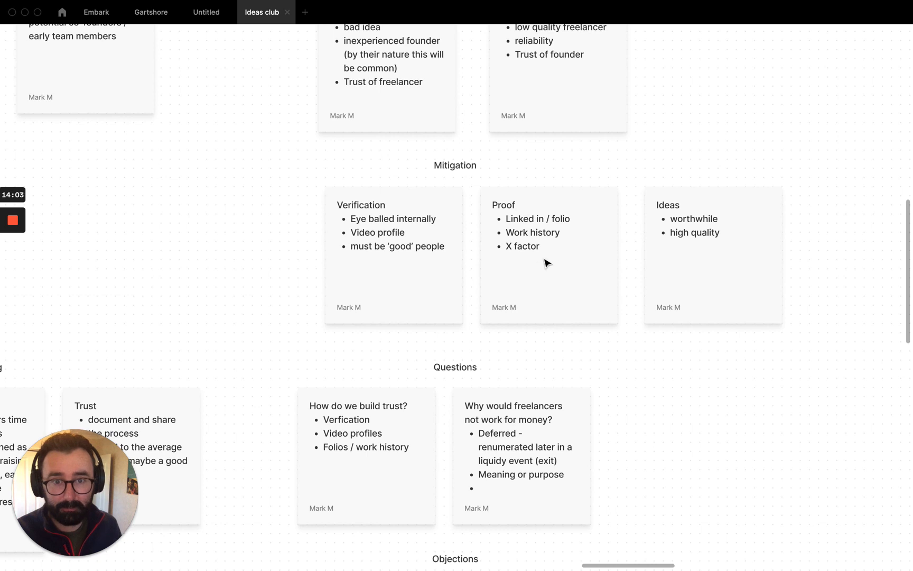
scroll(705, 207, left, 2)
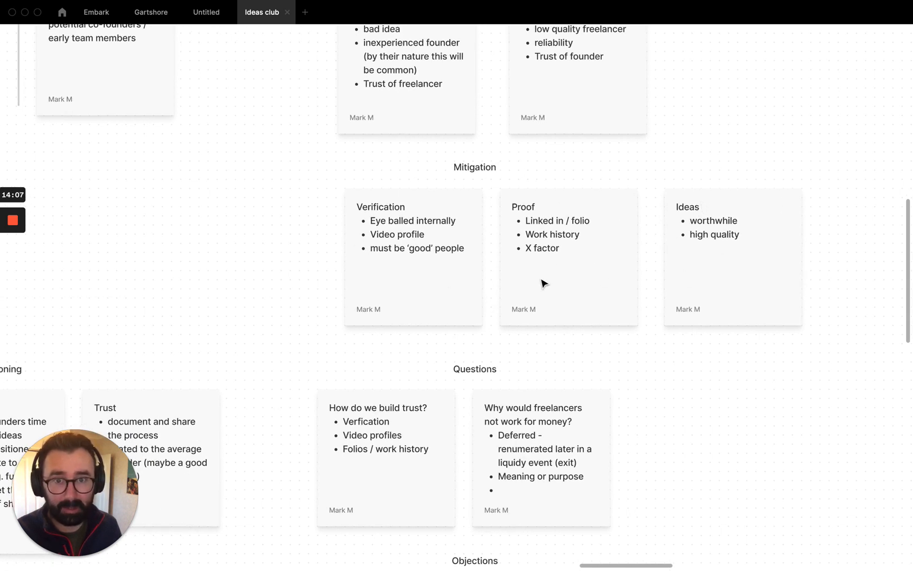
Read the Questions notes on building trust and freelancers' motivation, and the Objections note about giving equity to freelancers.
scroll(467, 247, down, 5)
scroll(495, 222, down, 3)
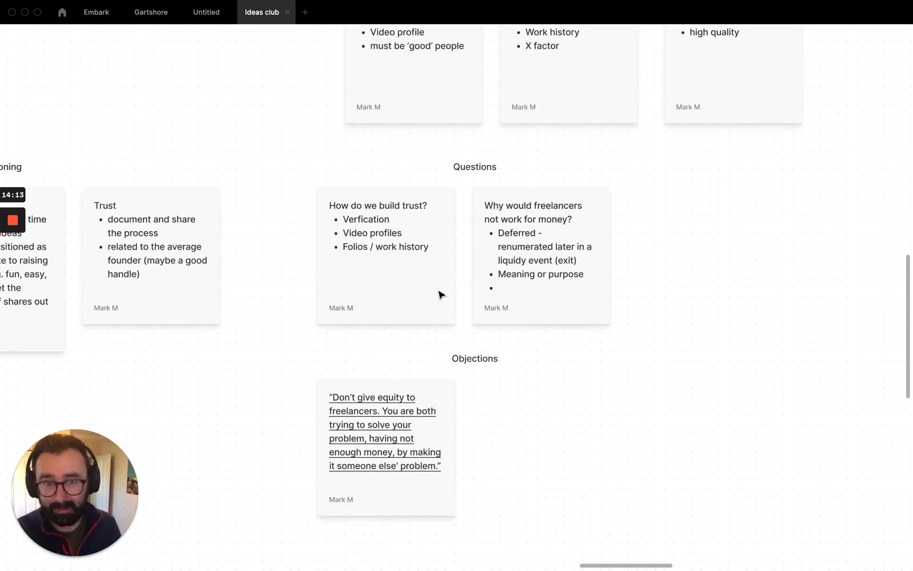
scroll(528, 262, down, 3)
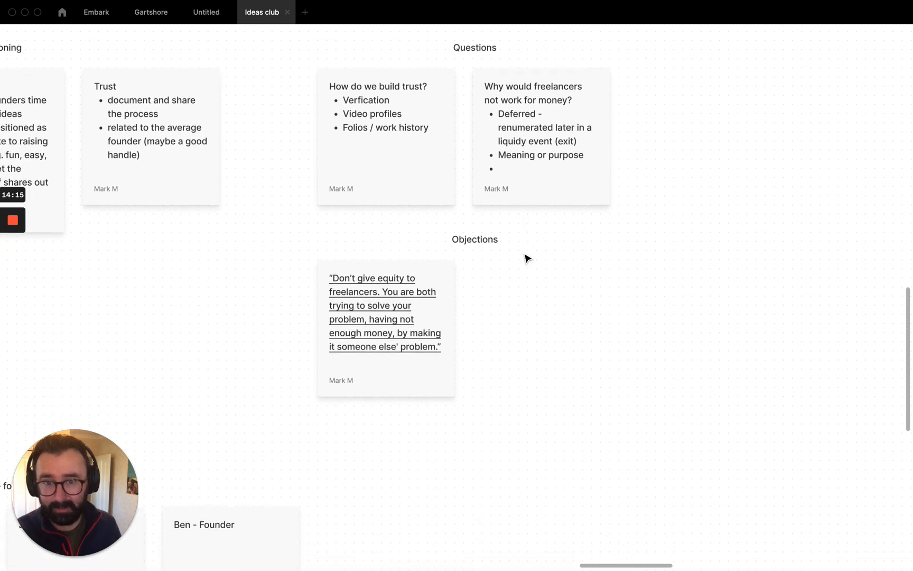
triple_click(422, 291)
click(473, 279)
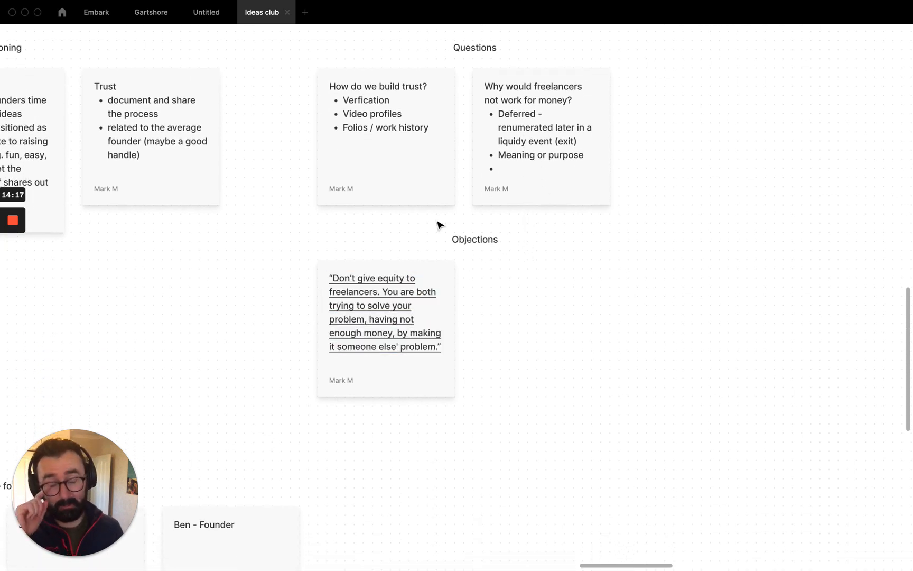
scroll(489, 206, up, 1)
scroll(487, 212, down, 5)
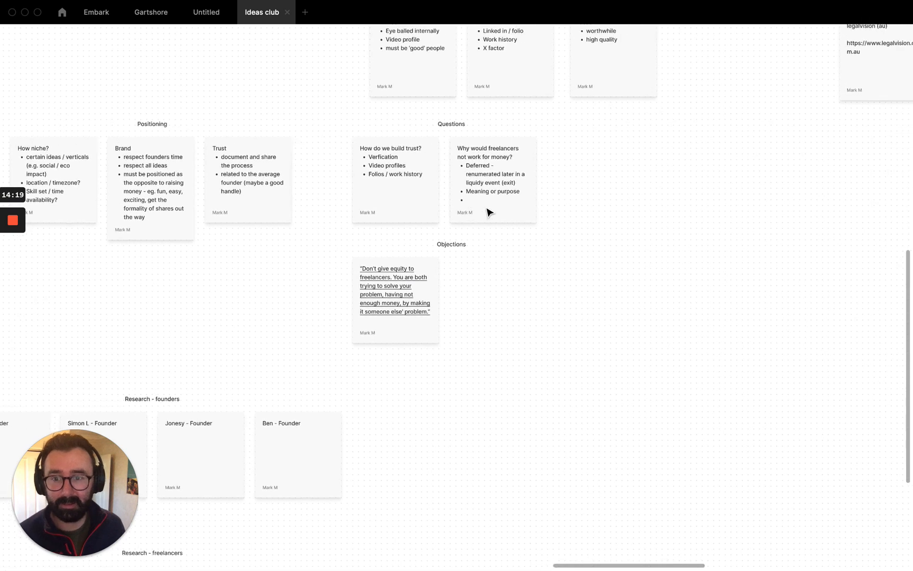
Review the supply side and demand Competitors notes, from Crowd funding platforms and VC to Job boards and Existing clients.
scroll(487, 211, up, 1)
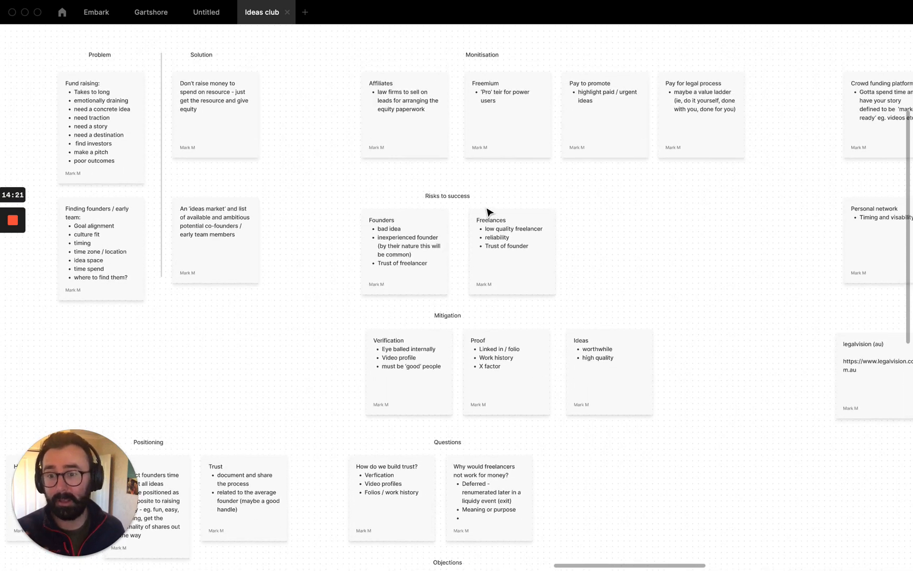
scroll(496, 203, up, 1)
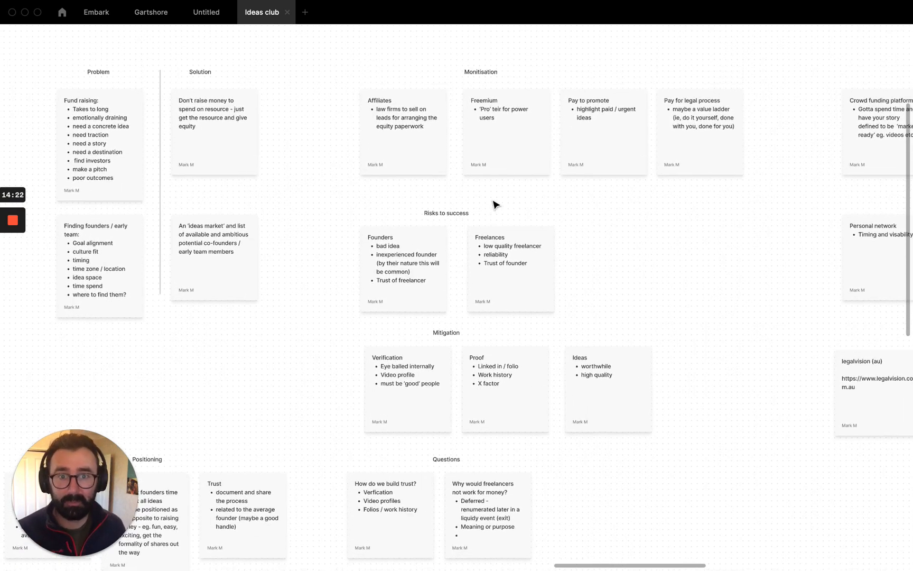
scroll(488, 205, right, 2)
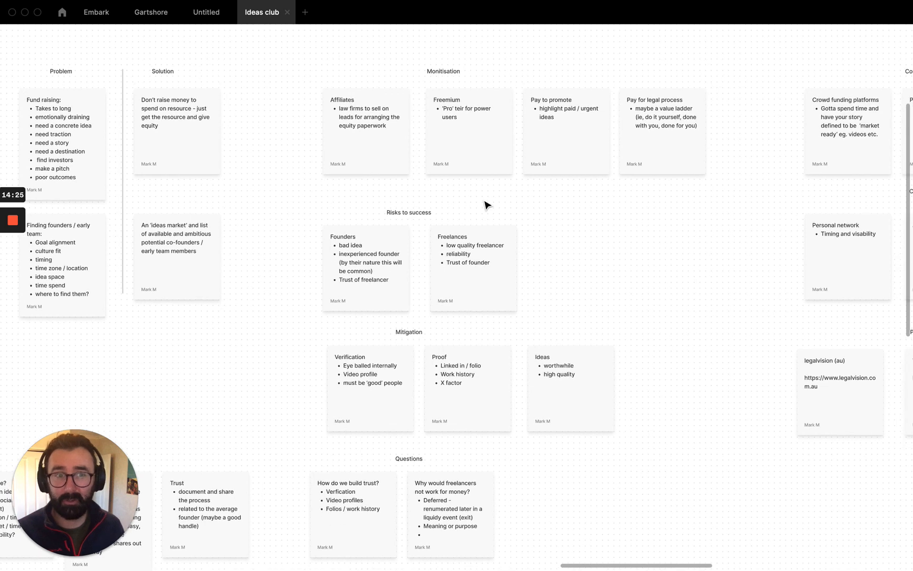
scroll(487, 205, right, 1)
scroll(487, 204, up, 1)
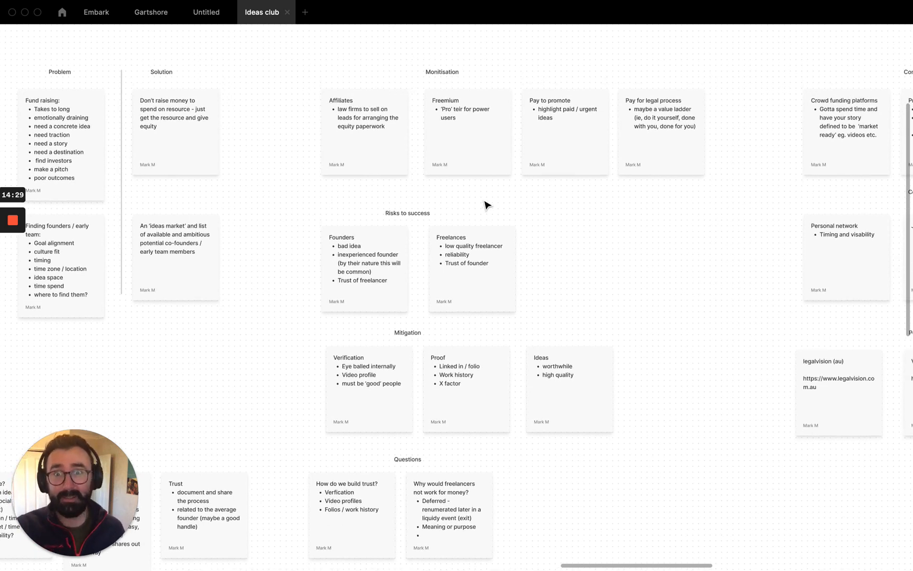
scroll(485, 204, up, 1)
scroll(481, 203, right, 3)
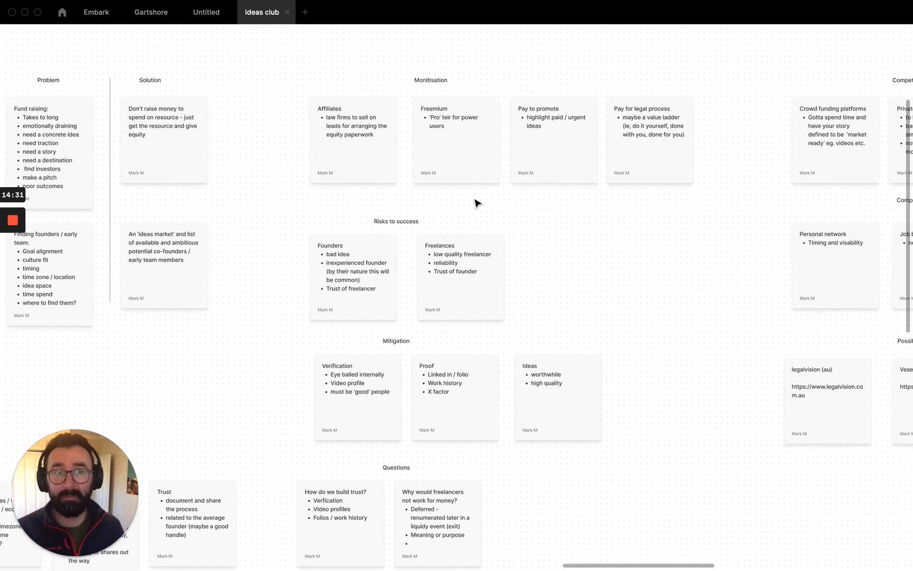
scroll(478, 204, right, 15)
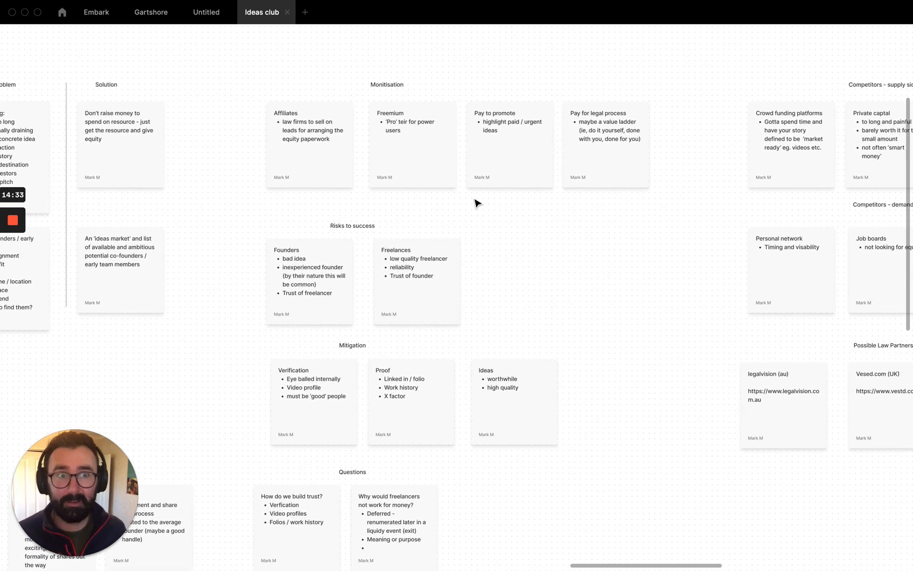
scroll(481, 206, right, 2)
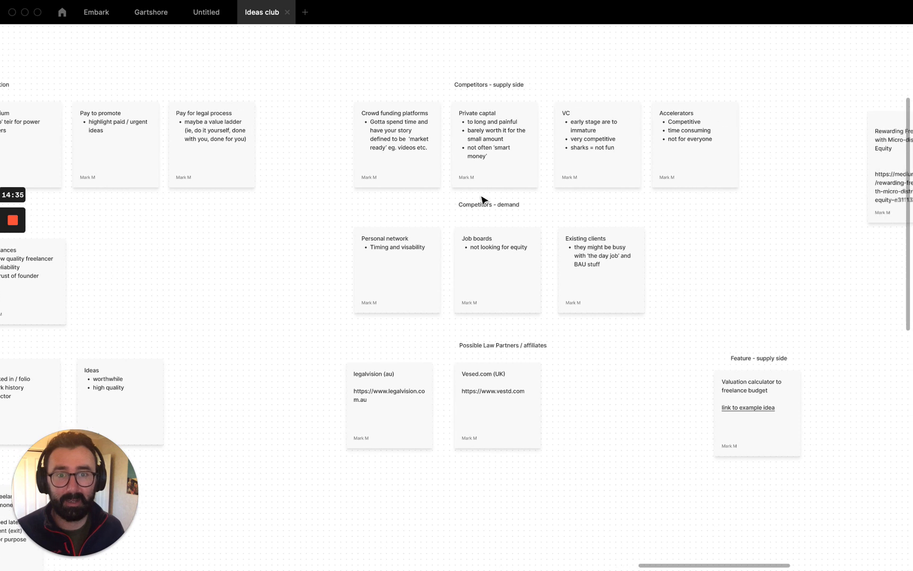
scroll(520, 117, right, 1)
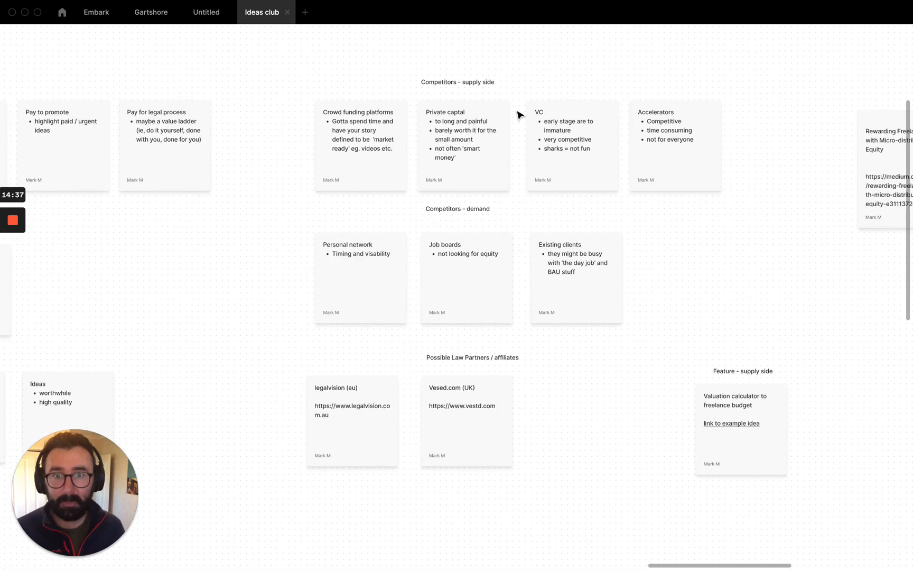
scroll(520, 116, up, 3)
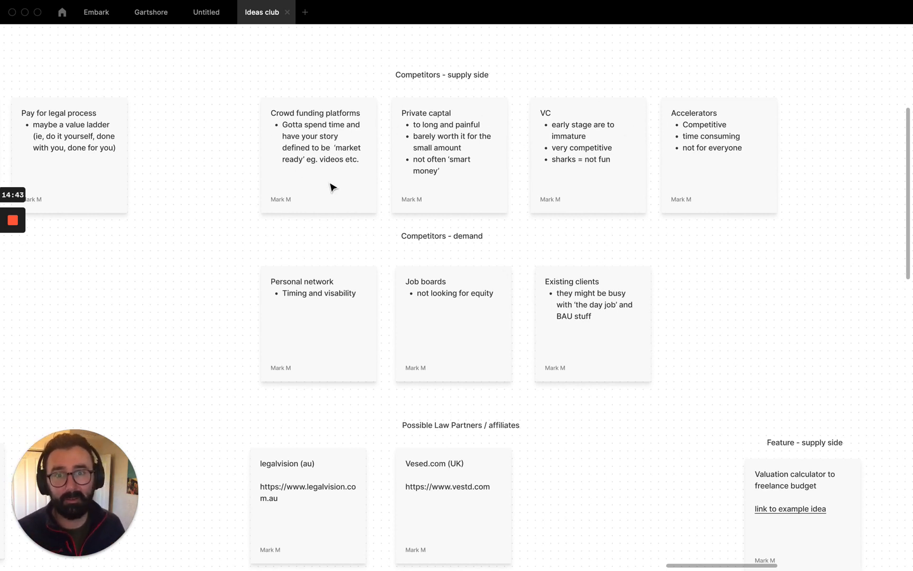
scroll(549, 222, down, 3)
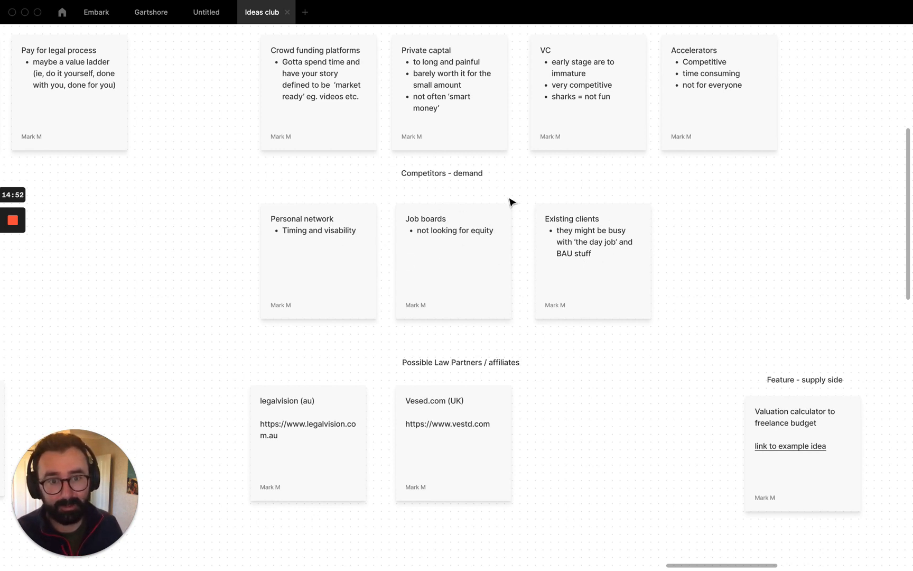
Look over the Possible Law Partners / affiliates notes and the Feature - supply side note on the valuation calculator.
scroll(510, 202, down, 3)
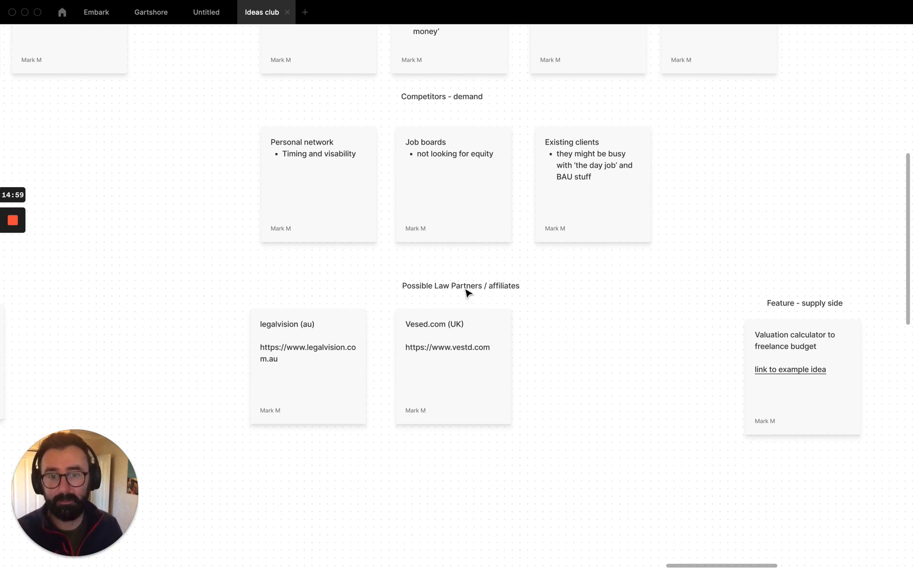
scroll(468, 292, right, 5)
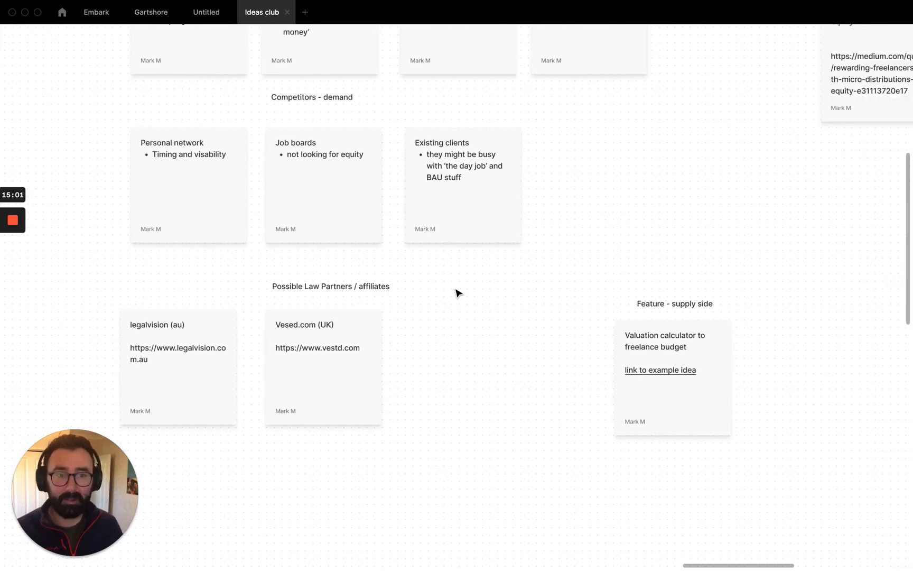
scroll(457, 293, right, 4)
scroll(460, 295, right, 1)
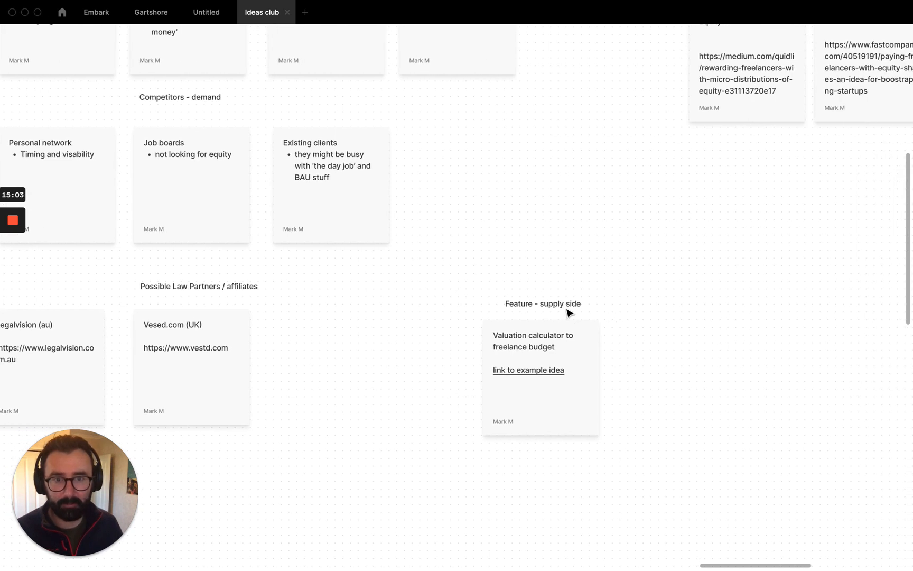
scroll(563, 281, right, 2)
scroll(561, 327, down, 5)
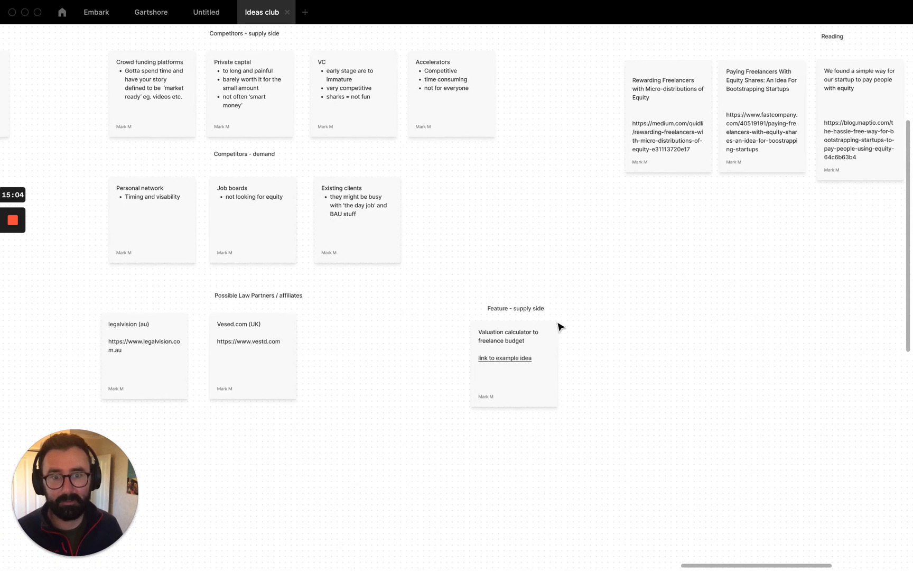
Look through the Reading notes linking articles on paying freelancers with equity, agile partnerships and working for equity.
scroll(560, 327, right, 15)
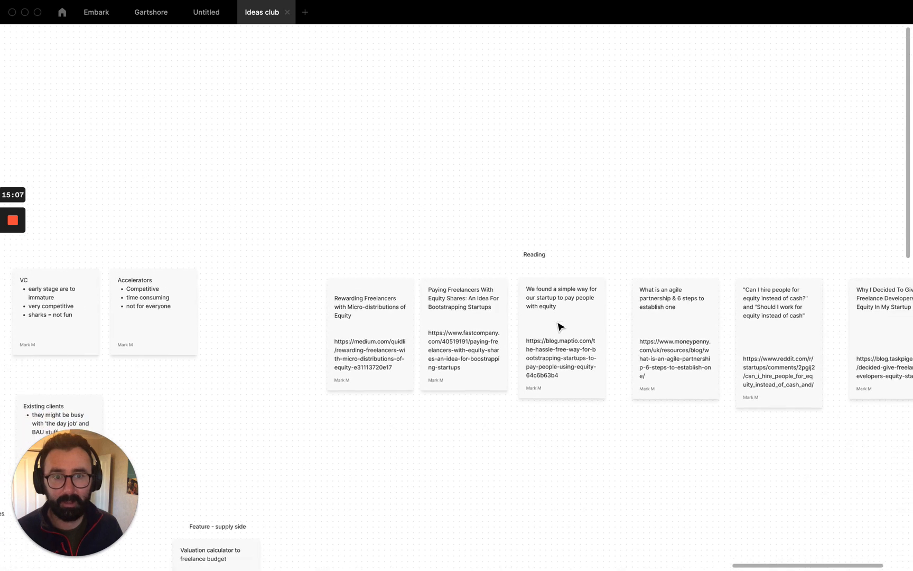
scroll(471, 321, up, 3)
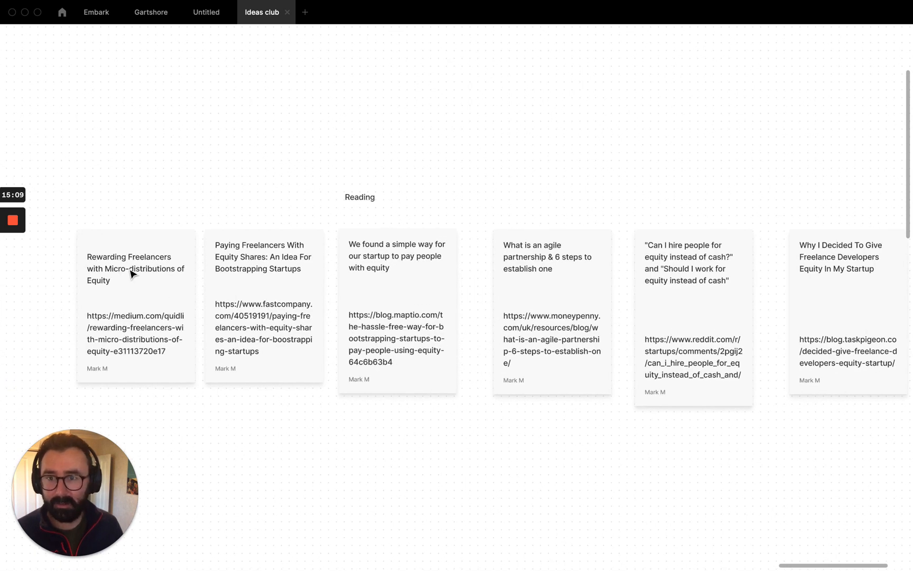
scroll(450, 285, right, 9)
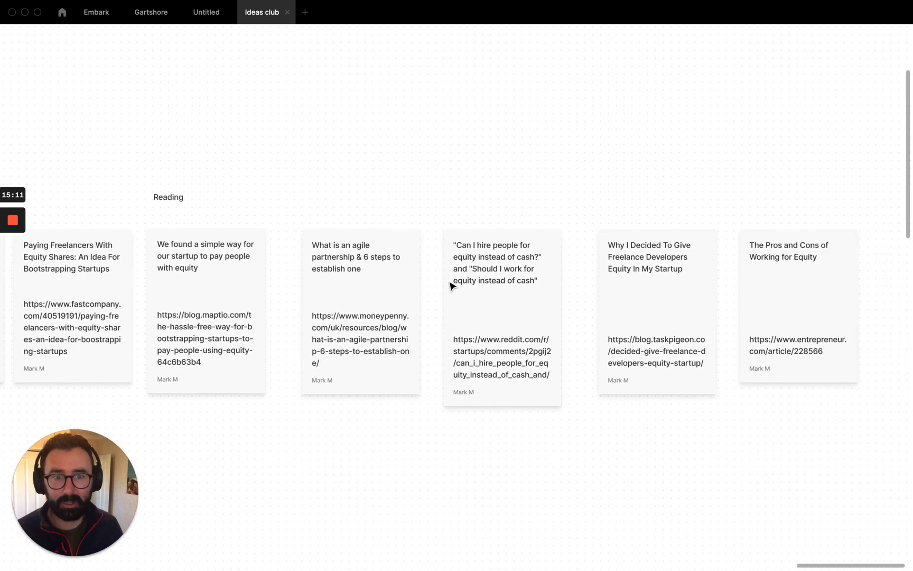
scroll(396, 317, down, 5)
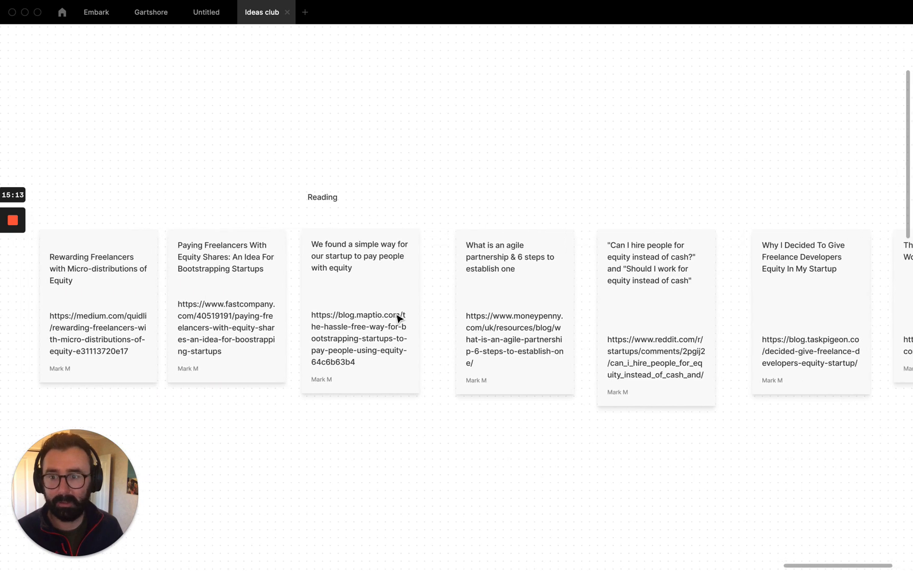
Review the Research - founders row and the Research - freelancers row beneath the Positioning notes.
scroll(397, 317, left, 15)
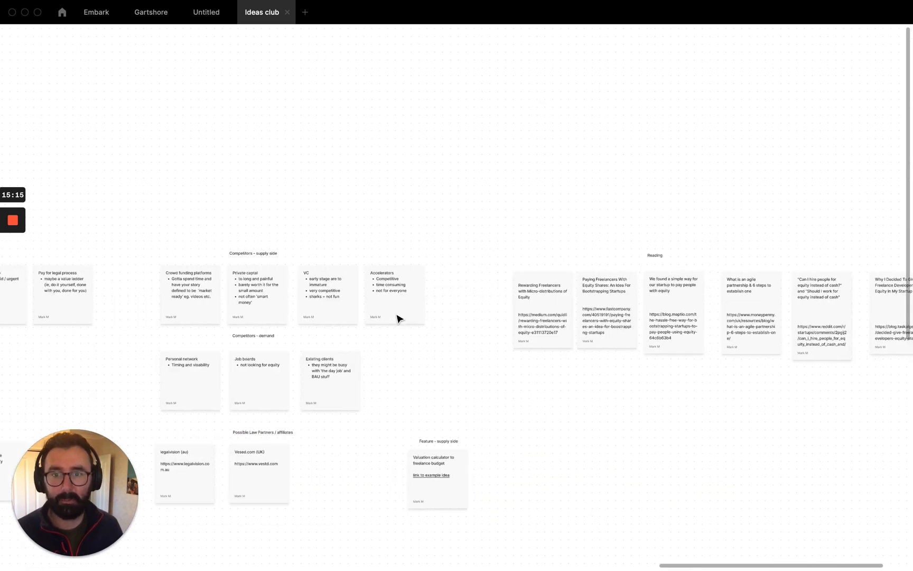
scroll(398, 318, down, 3)
scroll(397, 317, left, 14)
scroll(398, 318, down, 11)
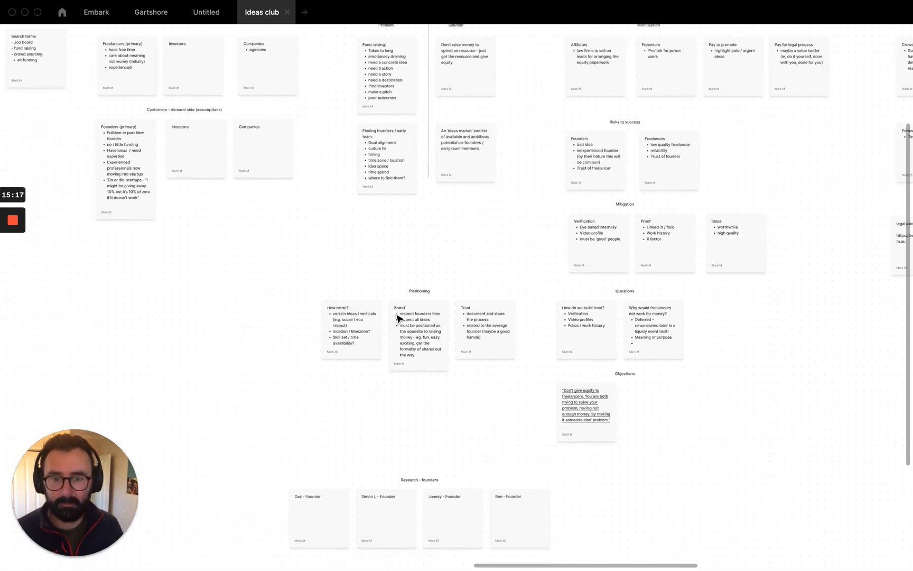
scroll(401, 369, down, 3)
scroll(401, 365, right, 1)
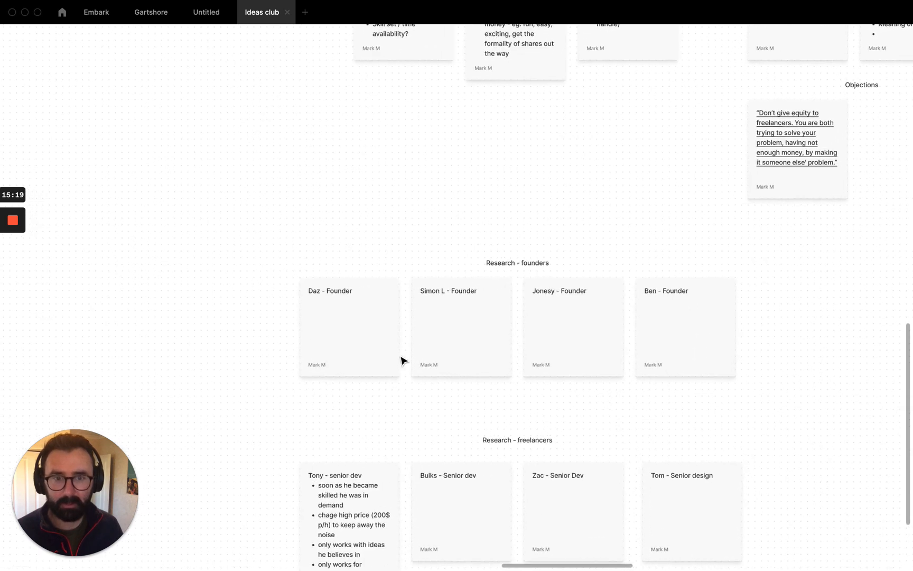
scroll(401, 351, up, 5)
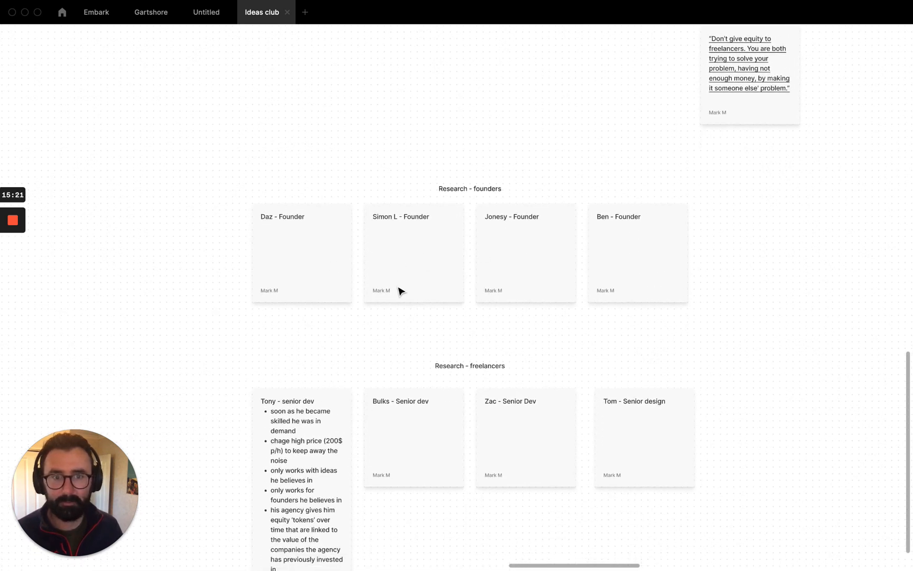
scroll(291, 223, down, 2)
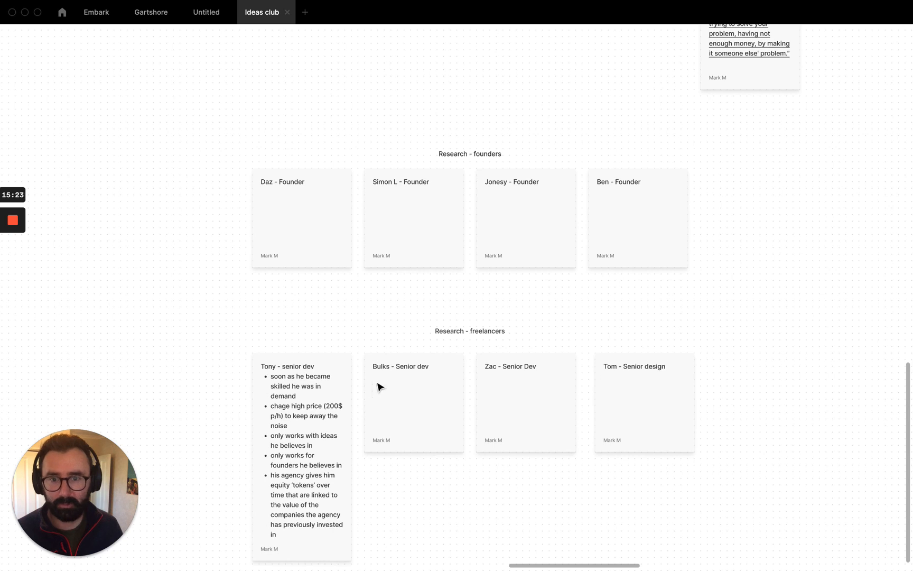
scroll(383, 369, down, 5)
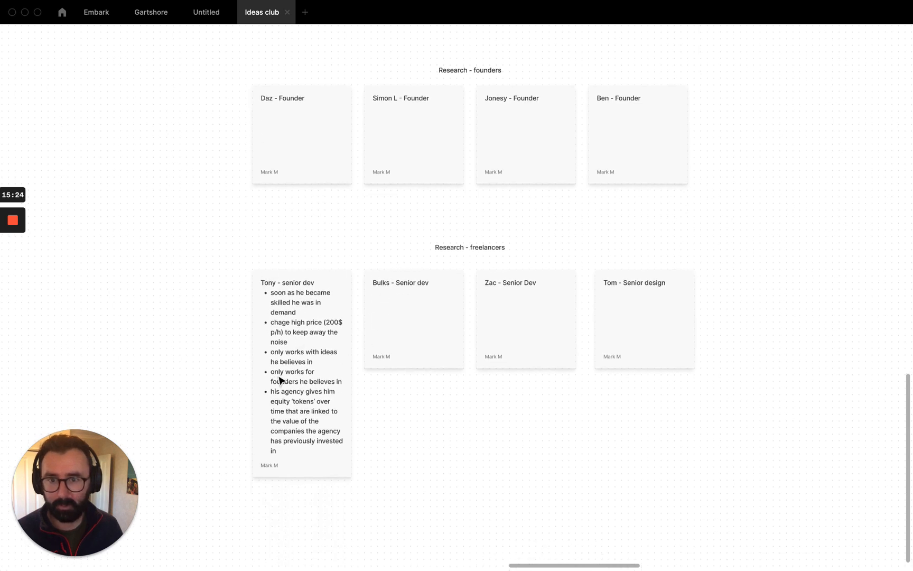
Read the first senior dev note under Research - freelancers, covering pricing, choice of ideas and founders, and equity tokens.
scroll(311, 363, left, 2)
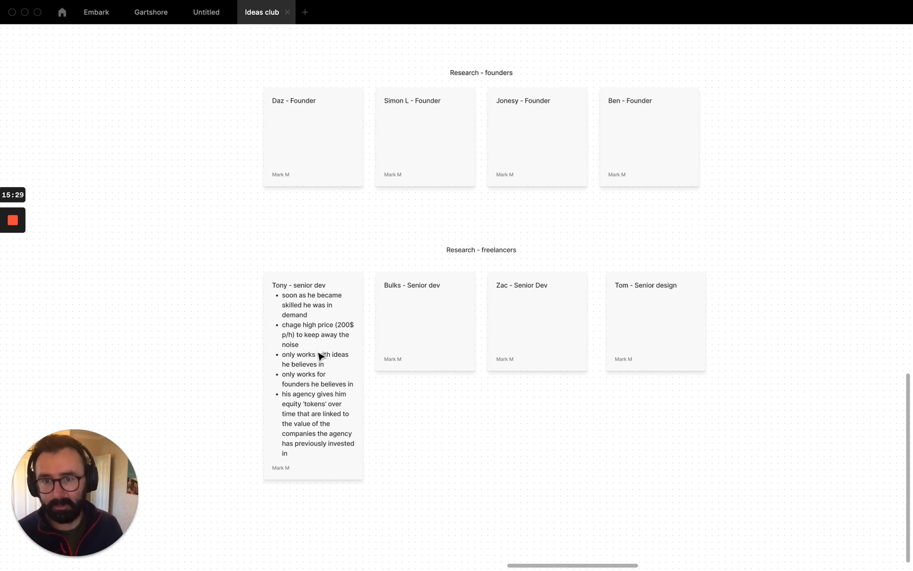
scroll(320, 357, up, 5)
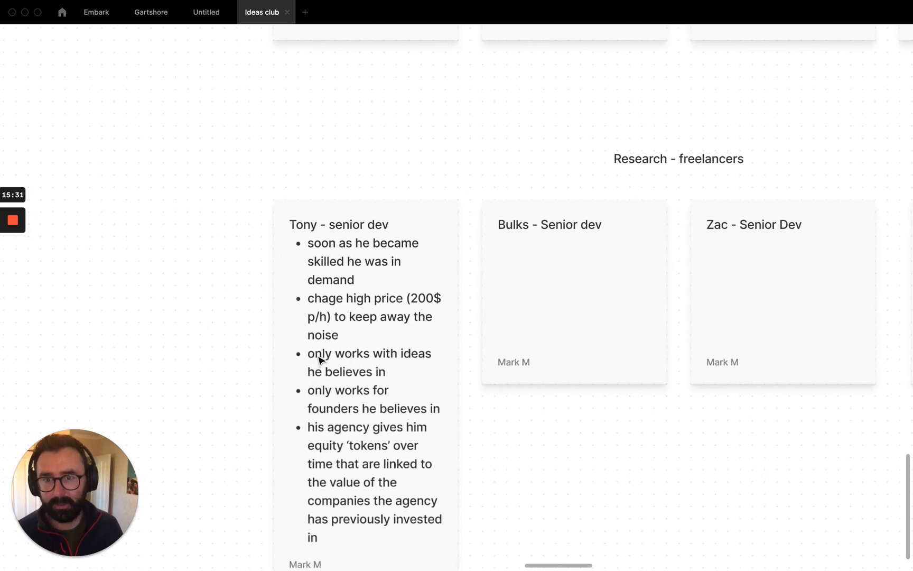
scroll(320, 360, down, 3)
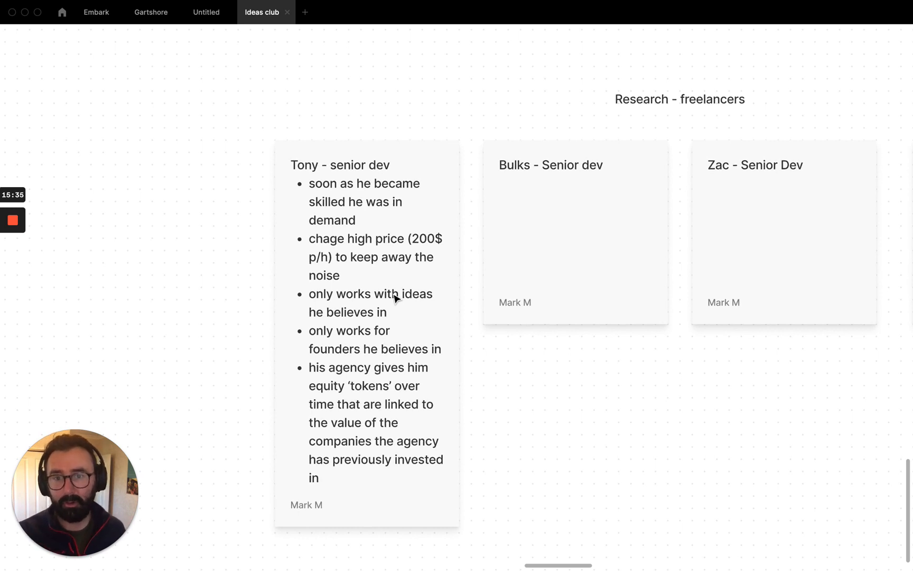
scroll(396, 298, down, 1)
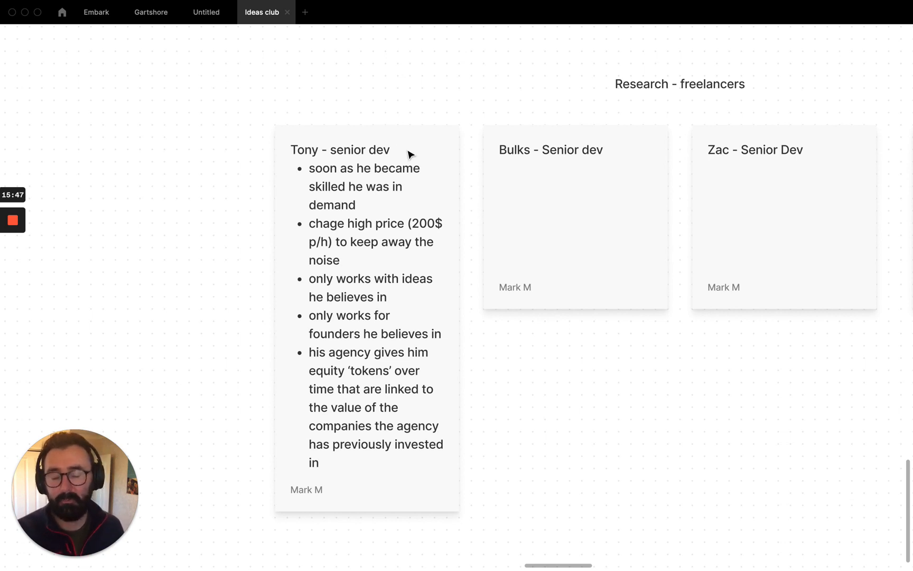
scroll(413, 152, down, 3)
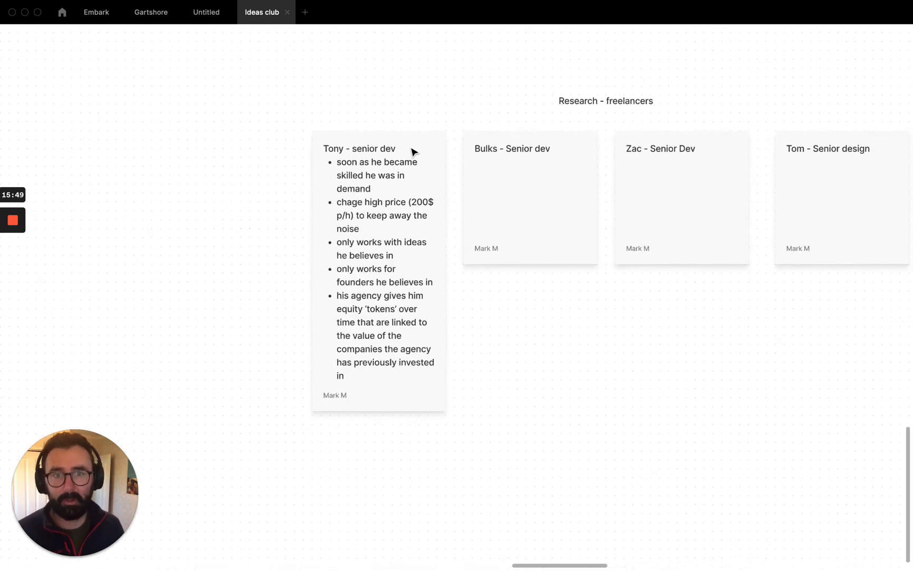
scroll(413, 153, down, 5)
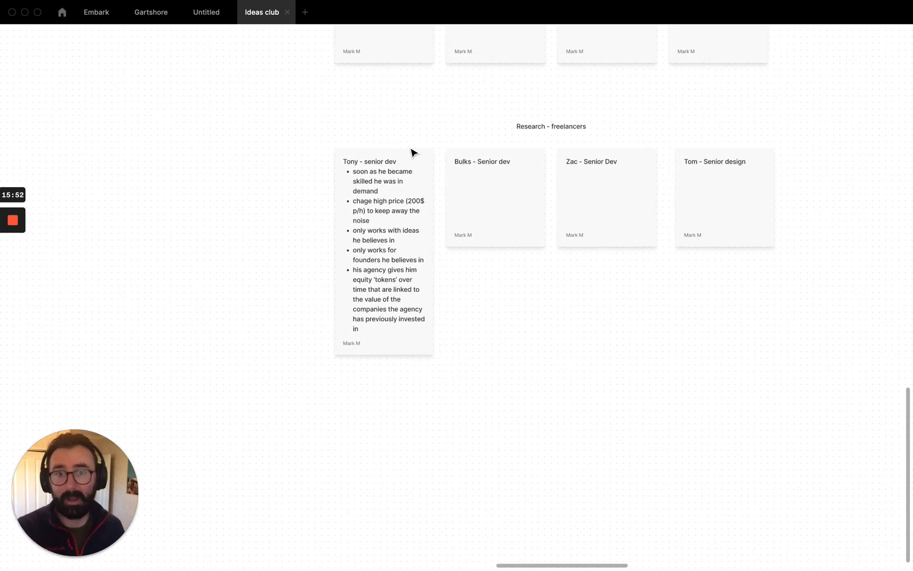
scroll(411, 152, left, 3)
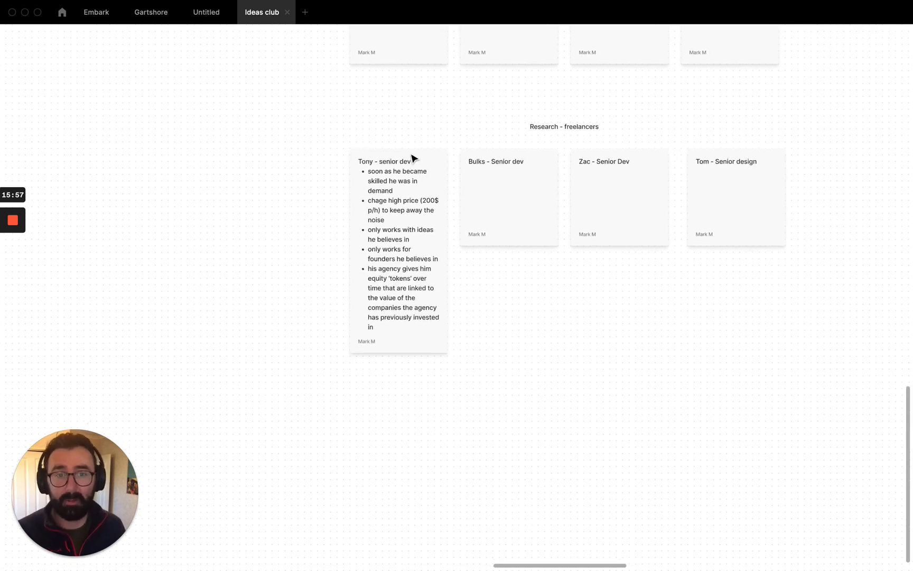
Examine the Modelling notes on equity or cash offers and on-platform equity, below the Effort / Equity sketch.
scroll(413, 157, up, 10)
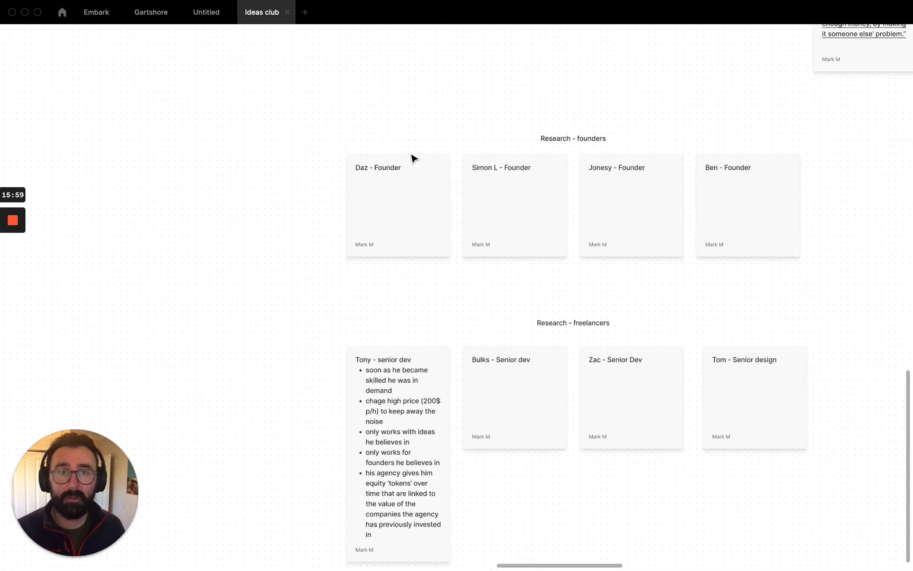
scroll(413, 157, down, 3)
scroll(413, 158, left, 5)
scroll(413, 157, up, 10)
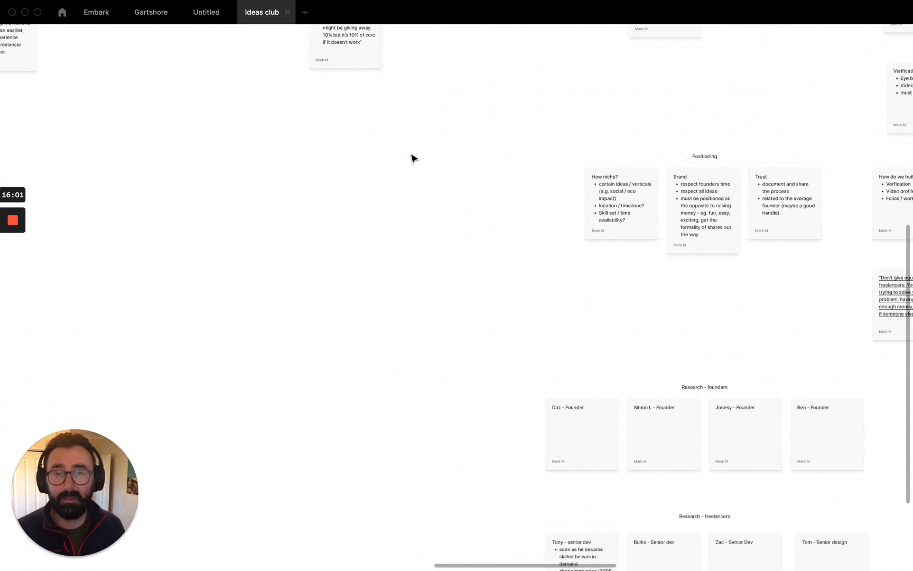
scroll(414, 158, left, 10)
scroll(413, 158, up, 3)
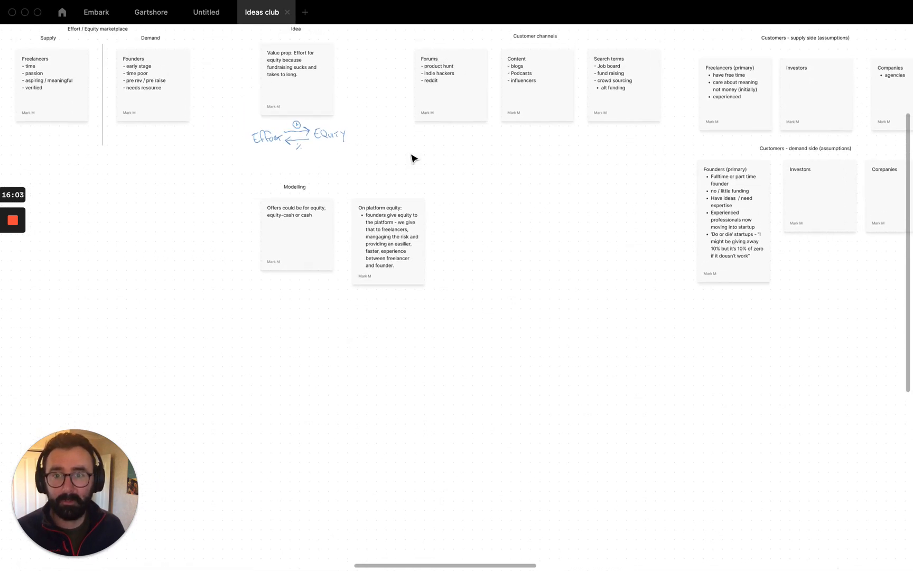
scroll(413, 158, left, 2)
scroll(413, 158, up, 5)
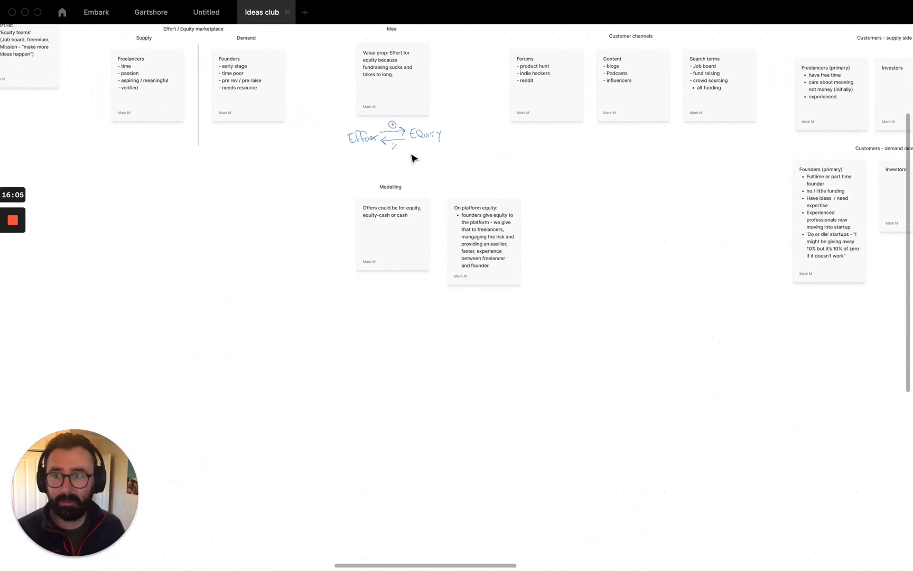
scroll(413, 157, up, 3)
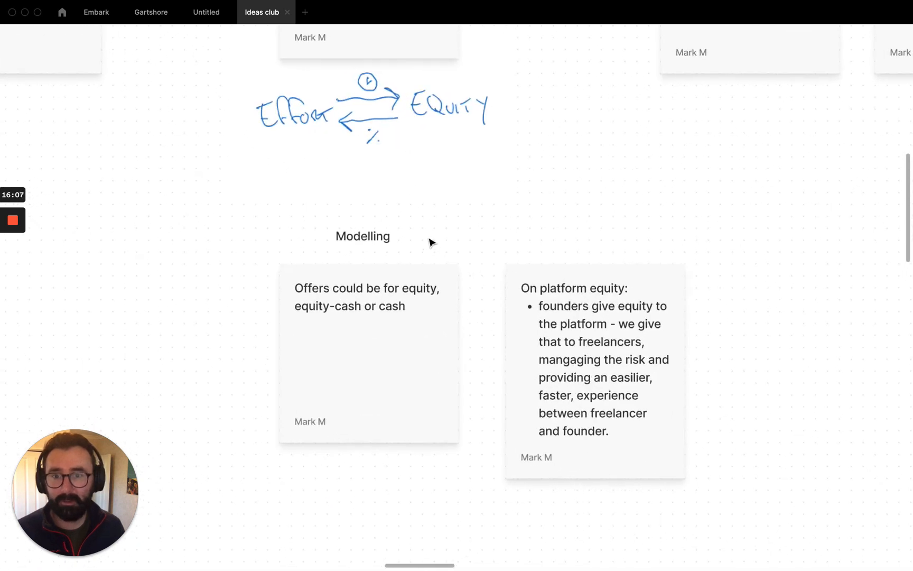
scroll(425, 233, down, 5)
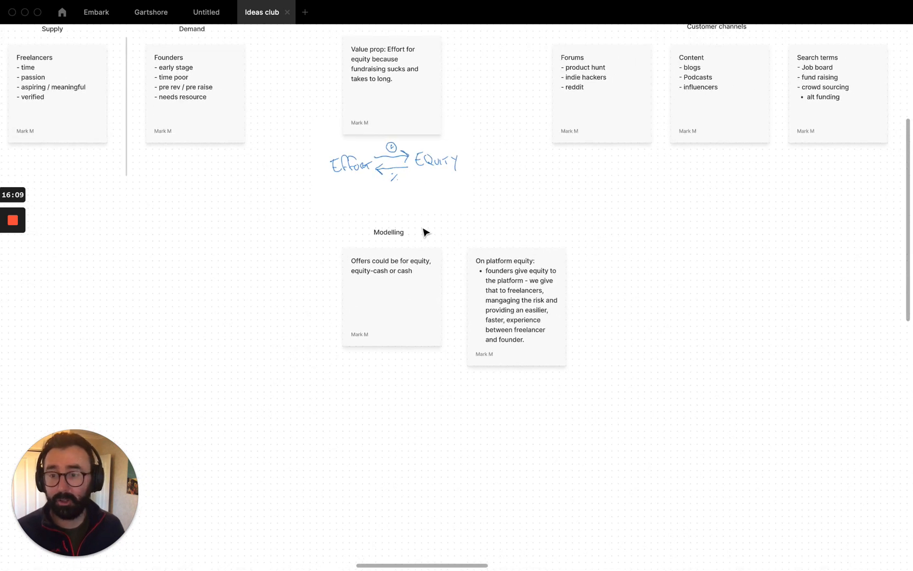
Survey the whole board from The Average Founder introduction and Idea white board across the Lean canvas stuff section.
scroll(426, 232, down, 10)
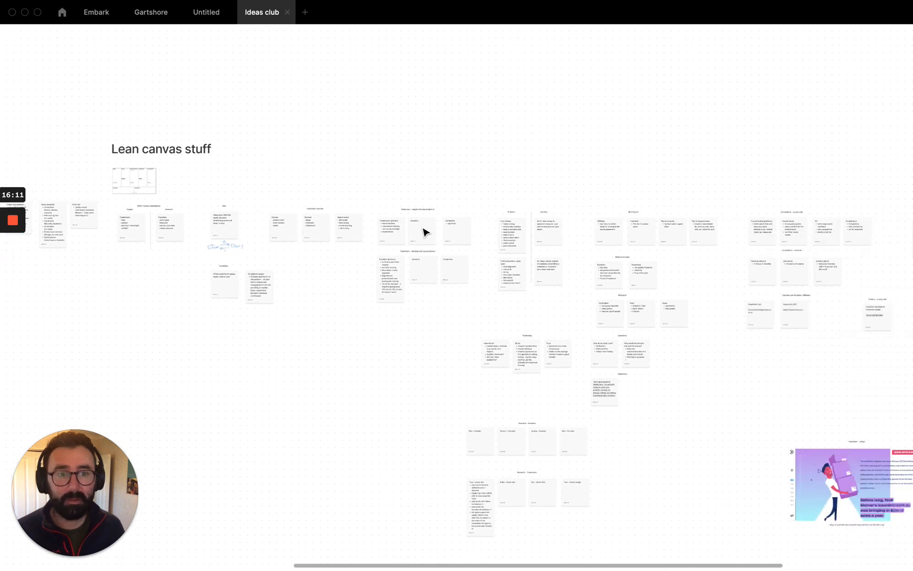
scroll(425, 233, left, 10)
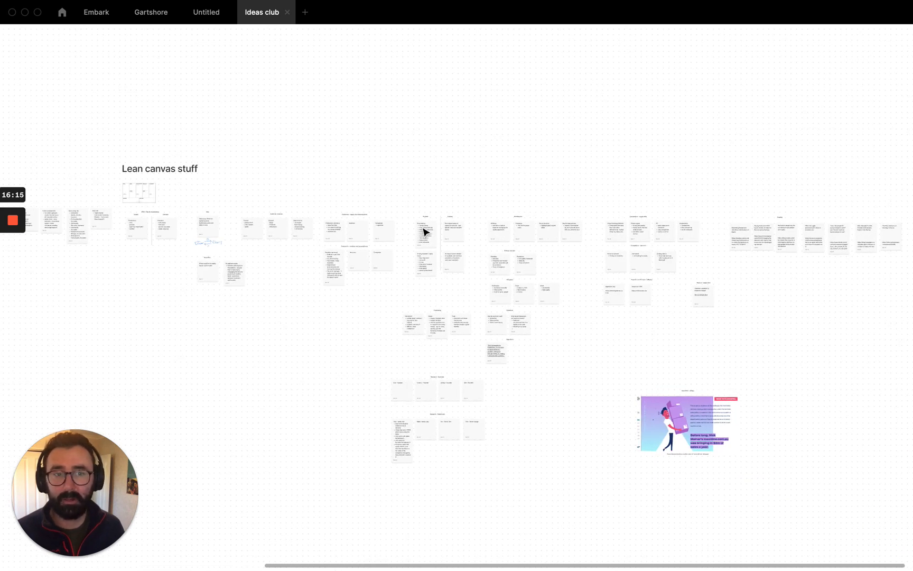
scroll(426, 232, left, 15)
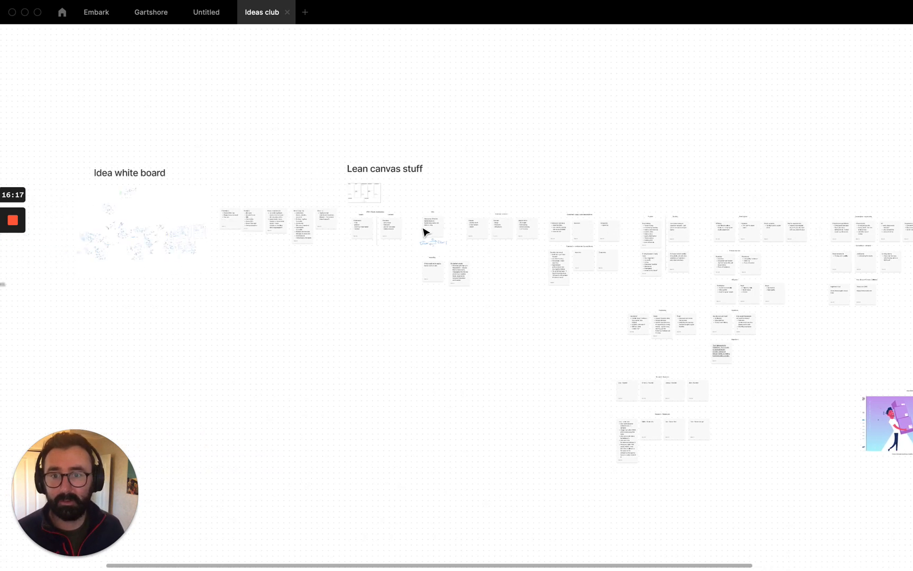
scroll(426, 232, left, 2)
scroll(425, 232, down, 4)
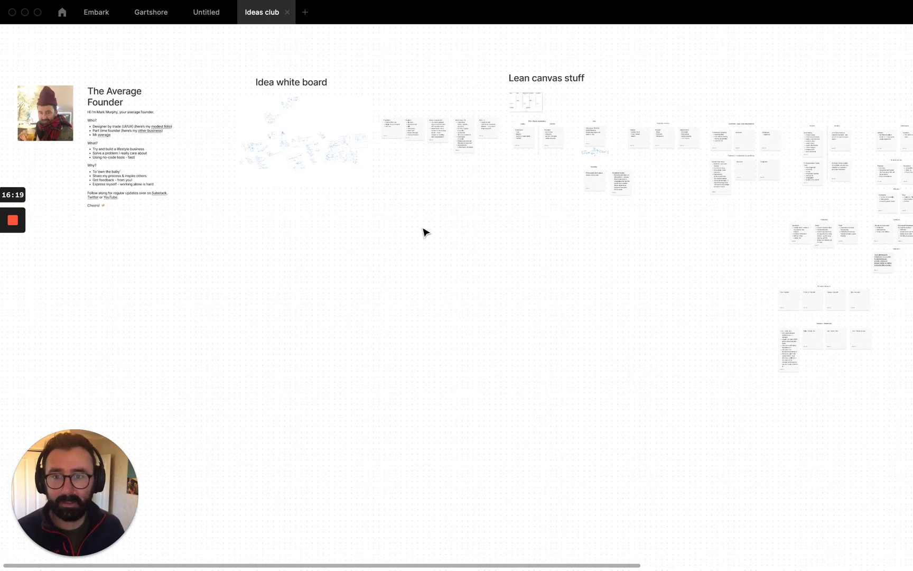
scroll(425, 233, right, 15)
scroll(424, 233, left, 5)
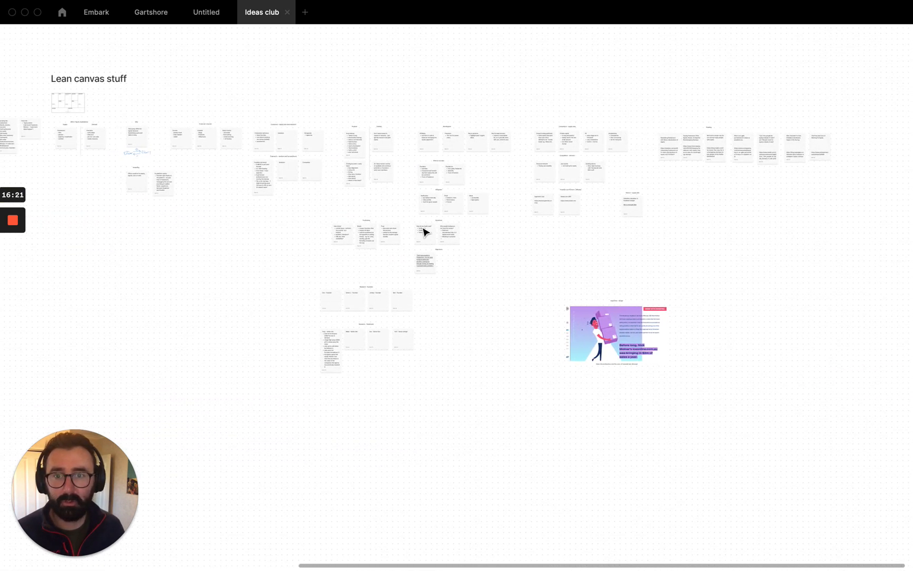
Revisit the founder and freelancer research notes to compare the interview cards in both rows.
scroll(359, 330, up, 10)
scroll(379, 317, up, 5)
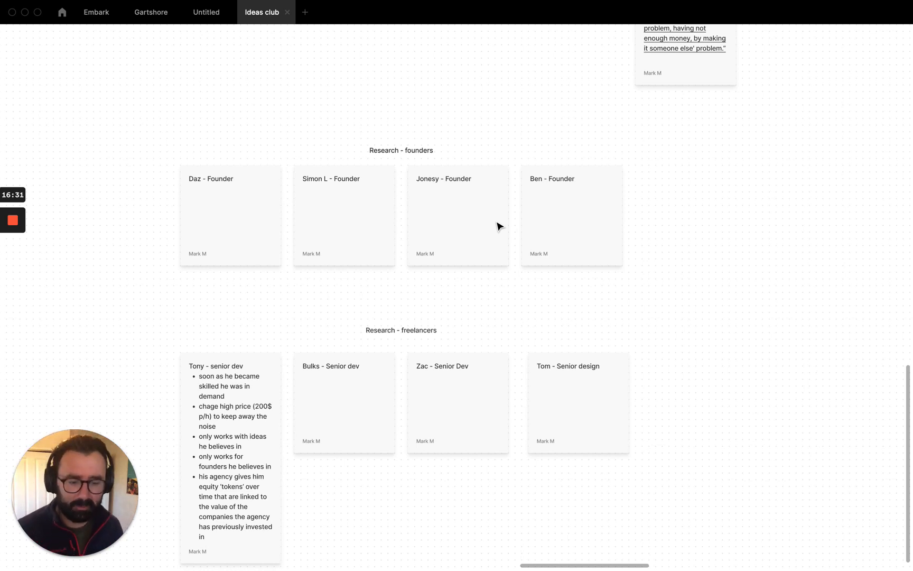
scroll(397, 185, down, 5)
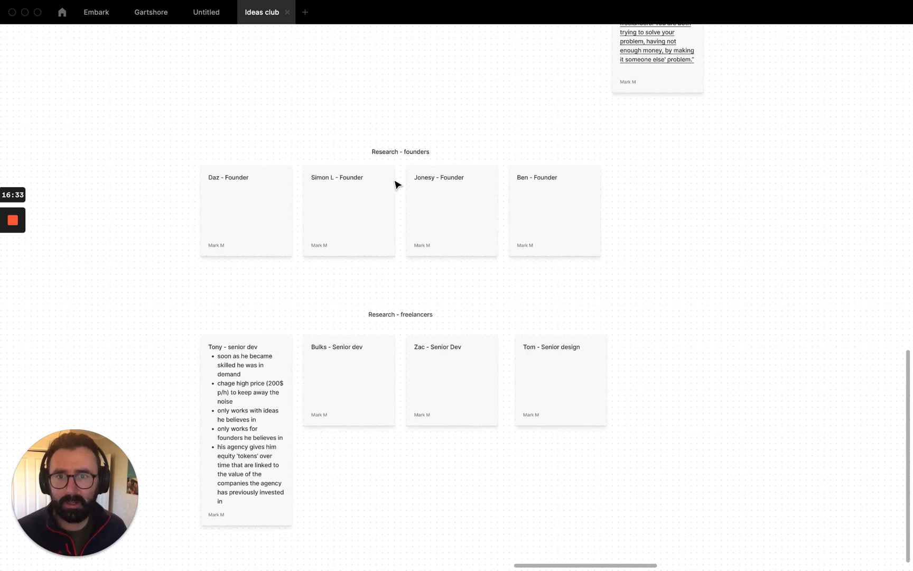
scroll(397, 188, down, 10)
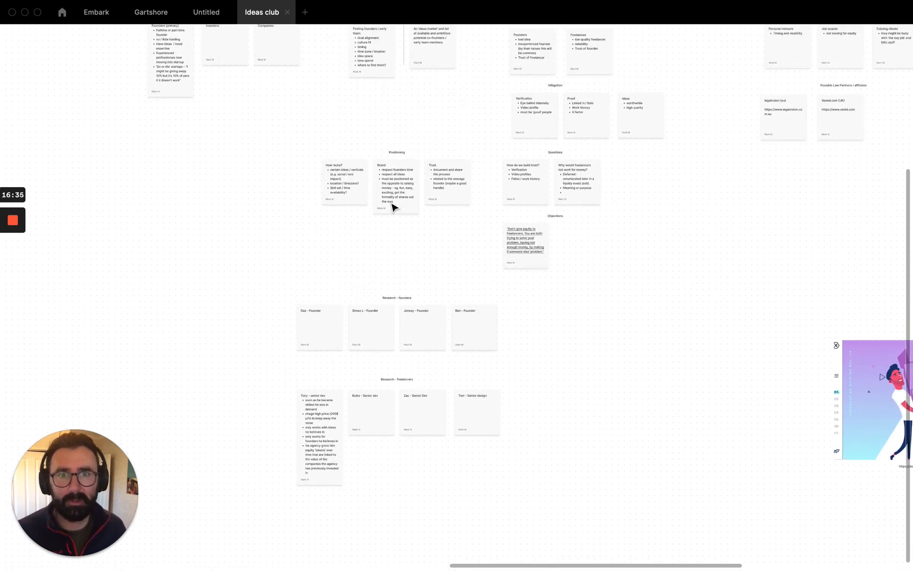
Recap the Monitisation, Risks to success, Mitigation, Questions and Competitors notes in the lean canvas section.
scroll(522, 179, right, 3)
scroll(522, 179, up, 2)
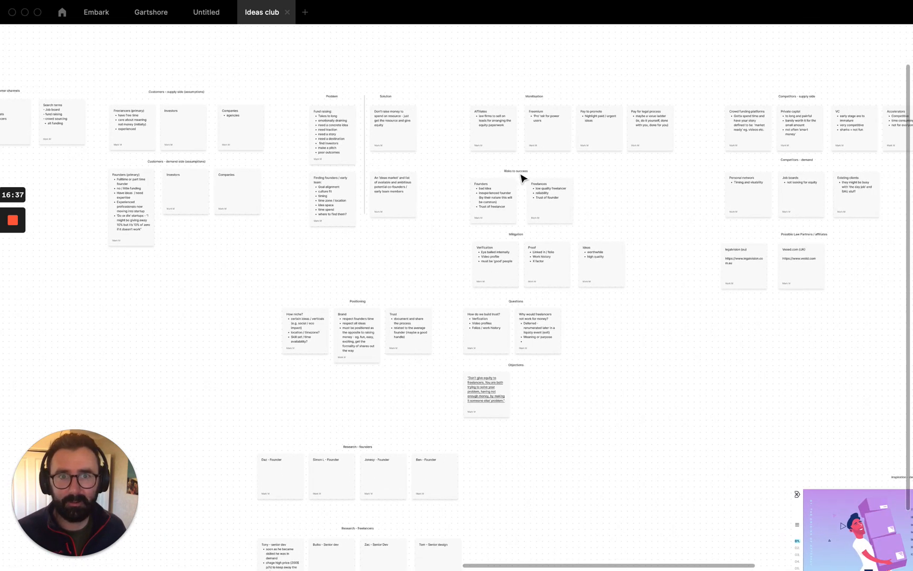
scroll(587, 171, right, 8)
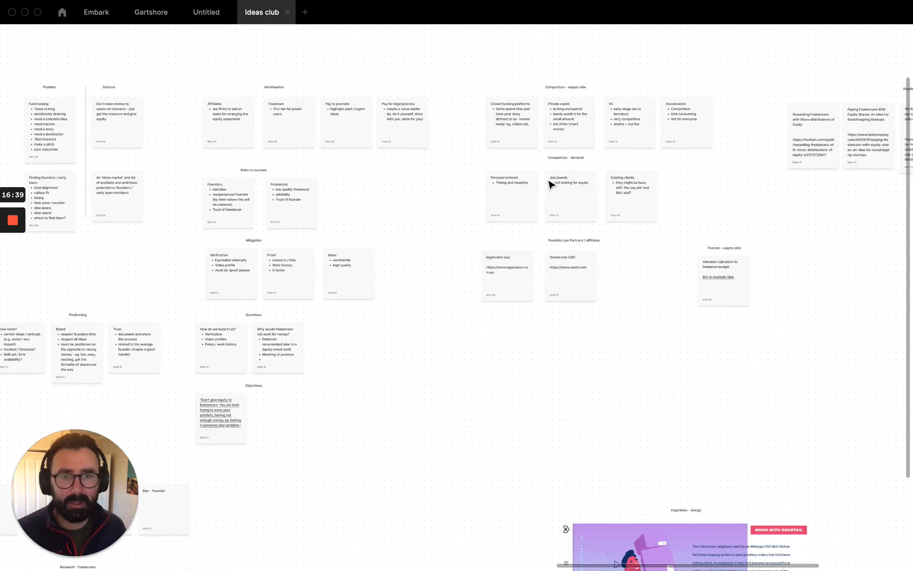
scroll(549, 183, up, 5)
scroll(549, 183, left, 6)
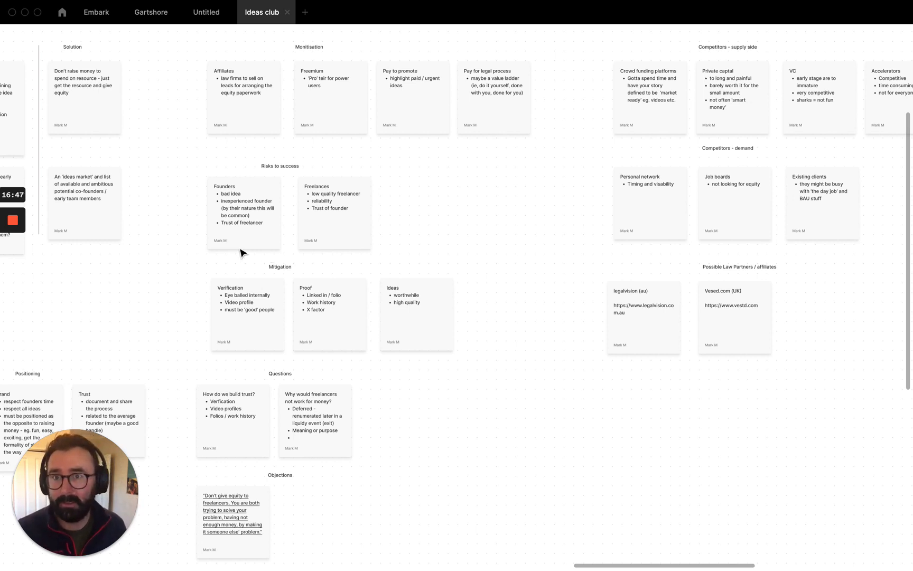
scroll(241, 251, up, 2)
scroll(240, 251, left, 2)
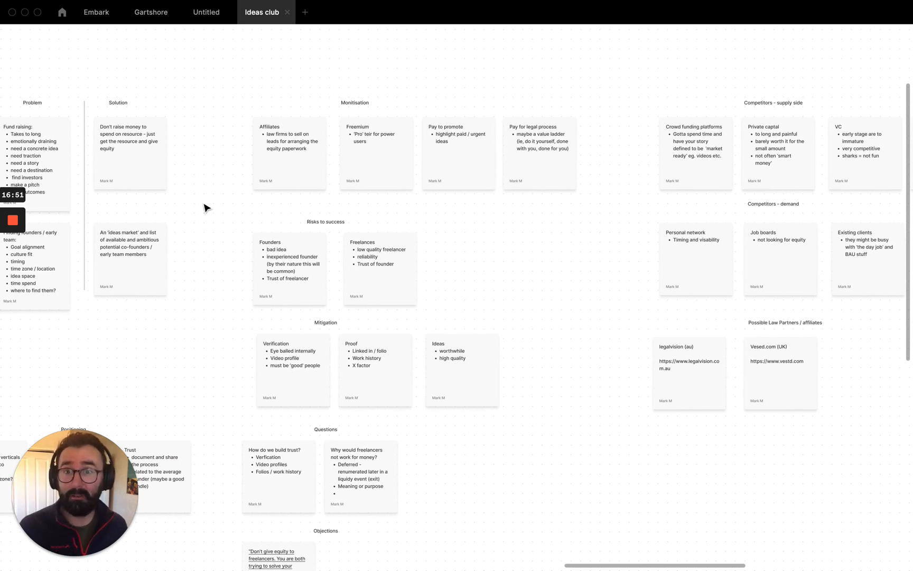
mouse_move(15, 219)
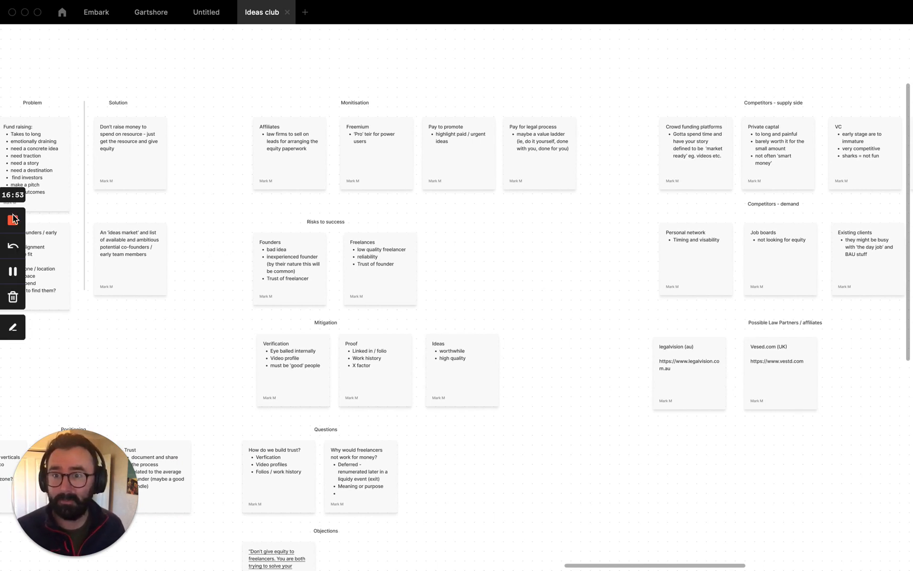